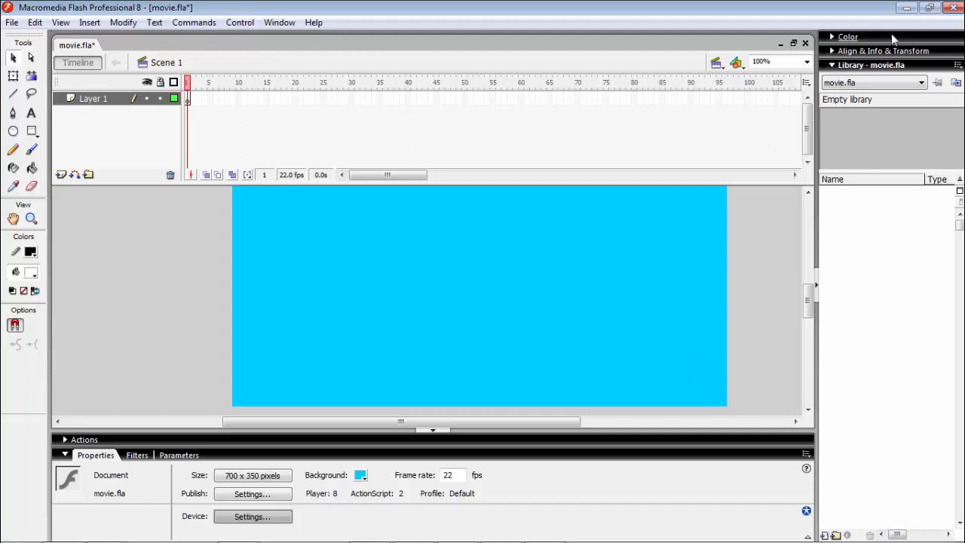
Play movieFinal.swf from the chap_04 folder to preview the handwriting animation, close the player and return to Flash.
{"action": "left_click", "coordinate": [910, 8]}
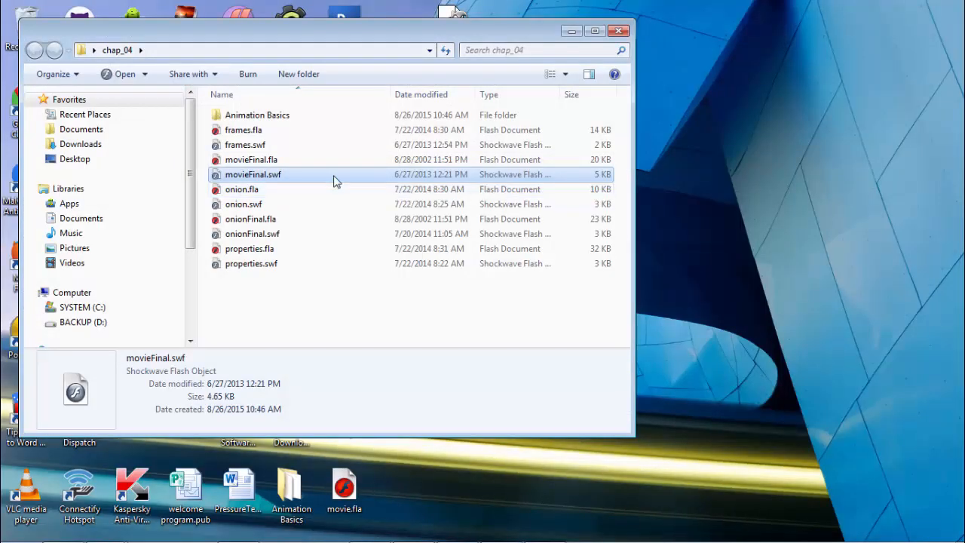
{"action": "double_click", "coordinate": [261, 177]}
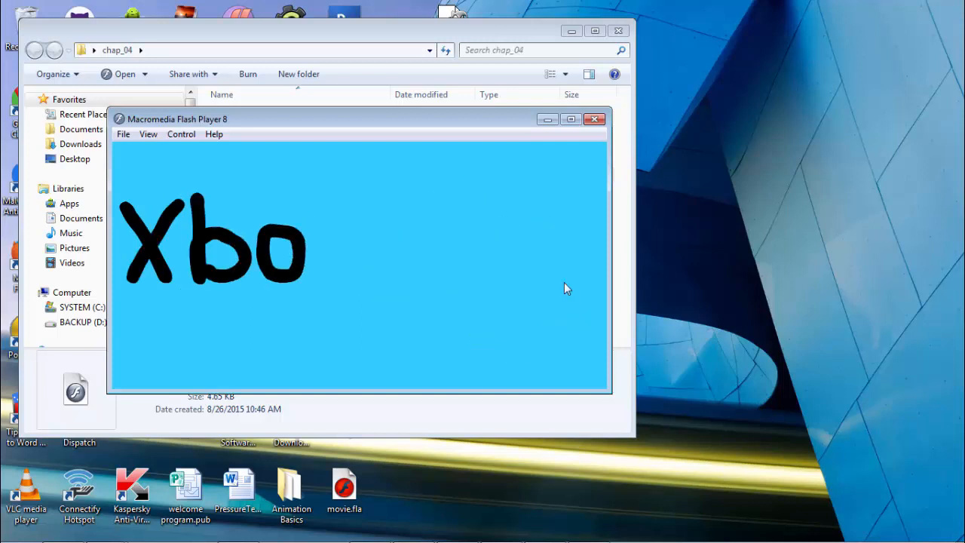
{"action": "left_click", "coordinate": [595, 119]}
{"action": "left_click", "coordinate": [501, 527]}
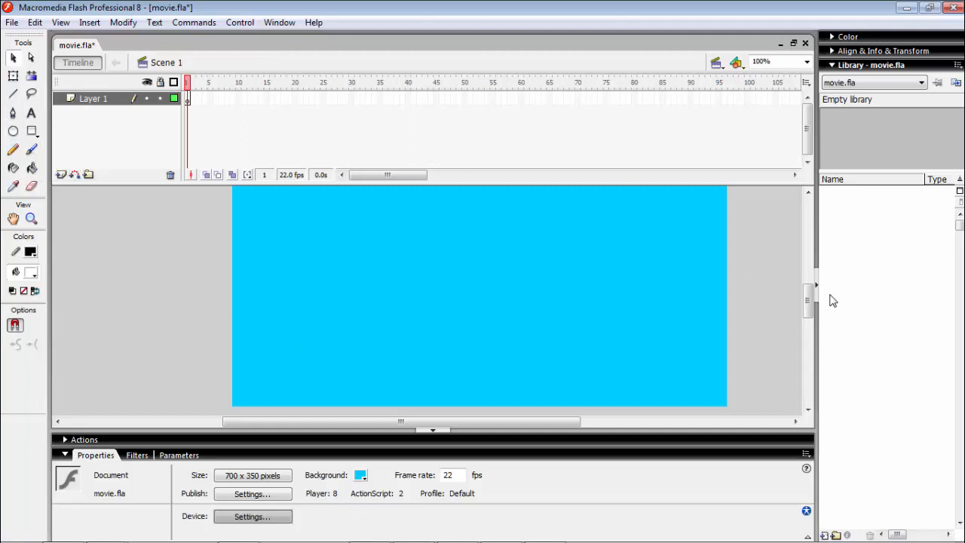
Set the fill color to black (#000000) and paint the left leg of a capital A with the Brush tool in frame 1.
{"action": "left_click", "coordinate": [809, 196]}
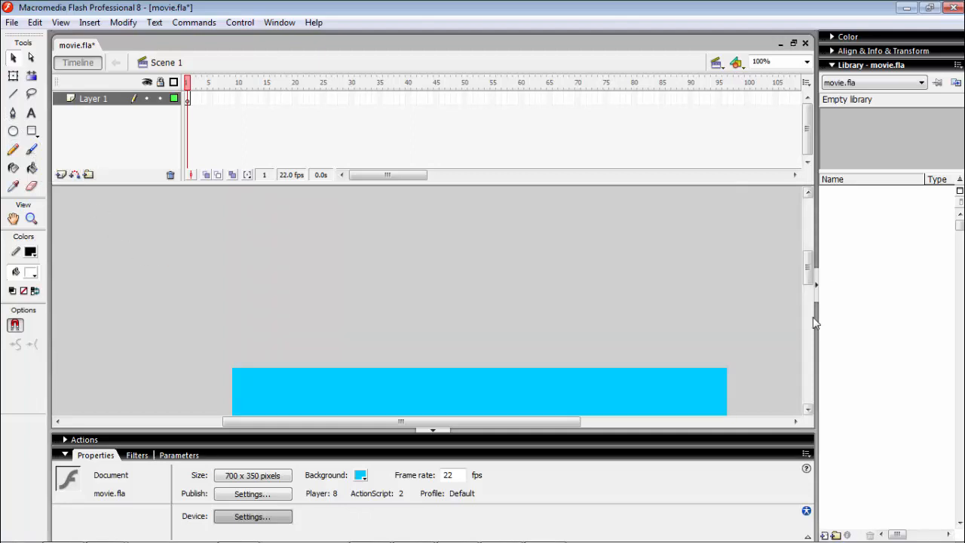
{"action": "left_click", "coordinate": [808, 408]}
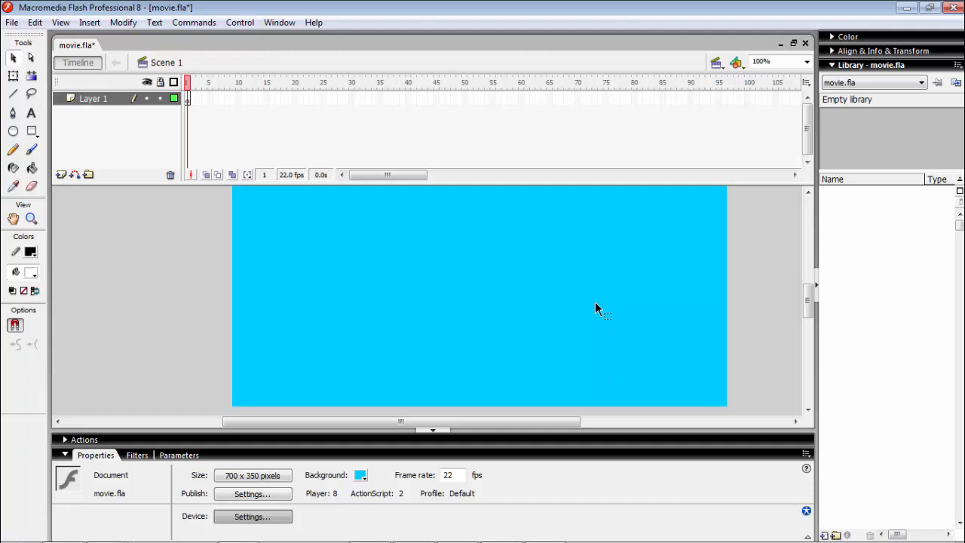
{"action": "left_click", "coordinate": [30, 272]}
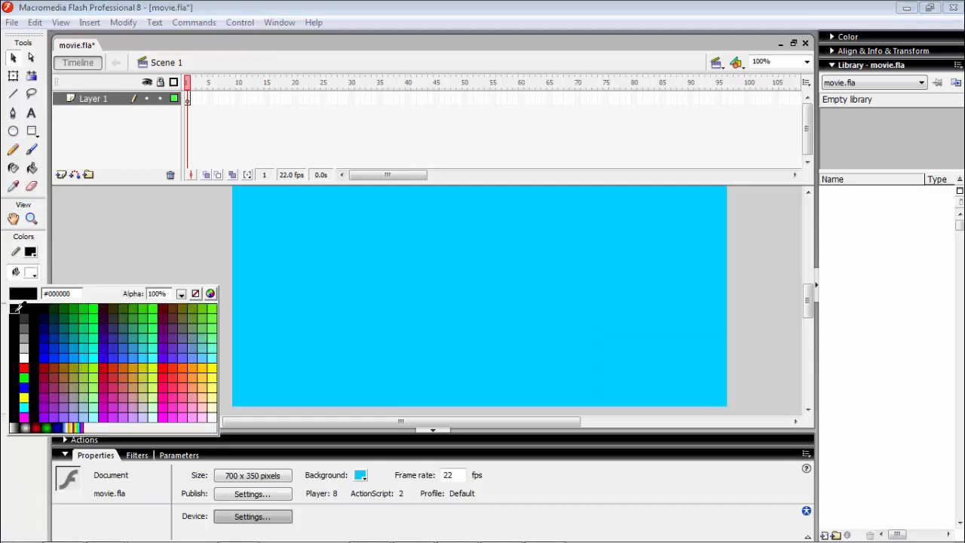
{"action": "left_click", "coordinate": [18, 307]}
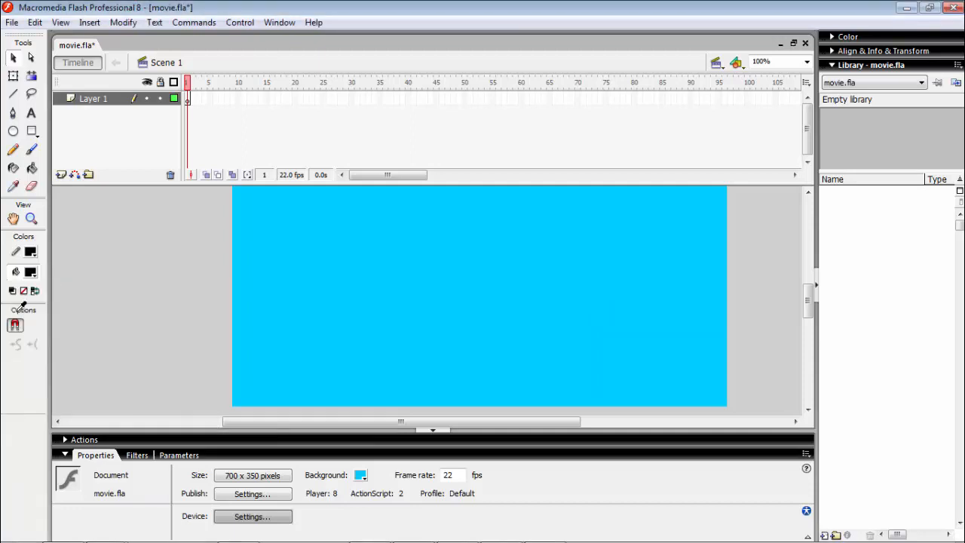
{"action": "left_click", "coordinate": [32, 151]}
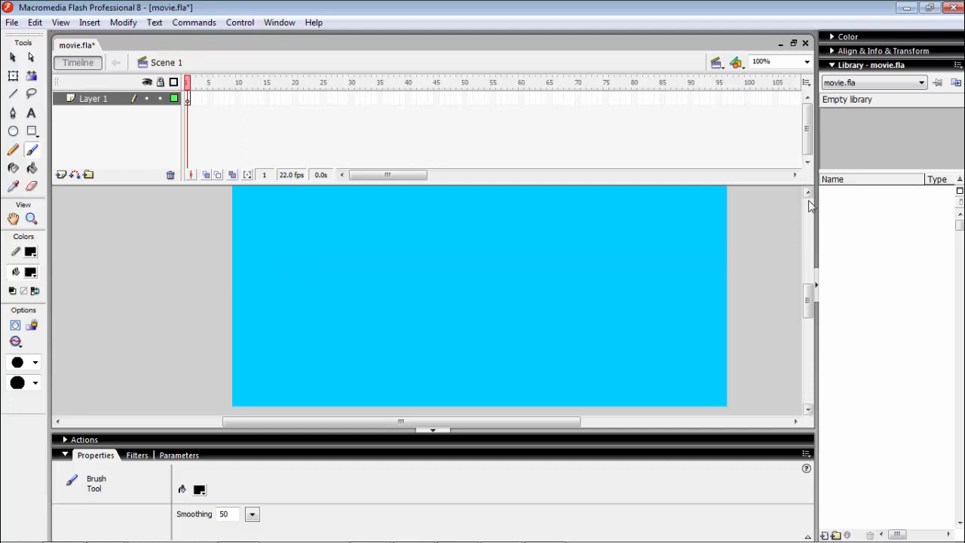
{"action": "mouse_move", "coordinate": [811, 302]}
{"action": "left_mouse_down"}
{"action": "mouse_move", "coordinate": [811, 280]}
{"action": "mouse_move", "coordinate": [809, 306]}
{"action": "left_mouse_up"}
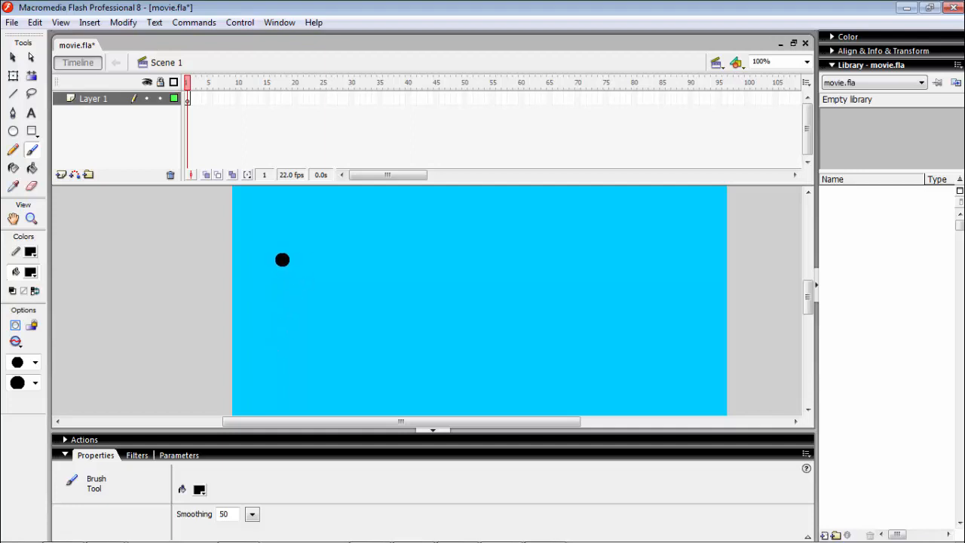
{"action": "mouse_move", "coordinate": [266, 254]}
{"action": "left_mouse_down"}
{"action": "mouse_move", "coordinate": [274, 239]}
{"action": "mouse_move", "coordinate": [262, 344]}
{"action": "left_mouse_up"}
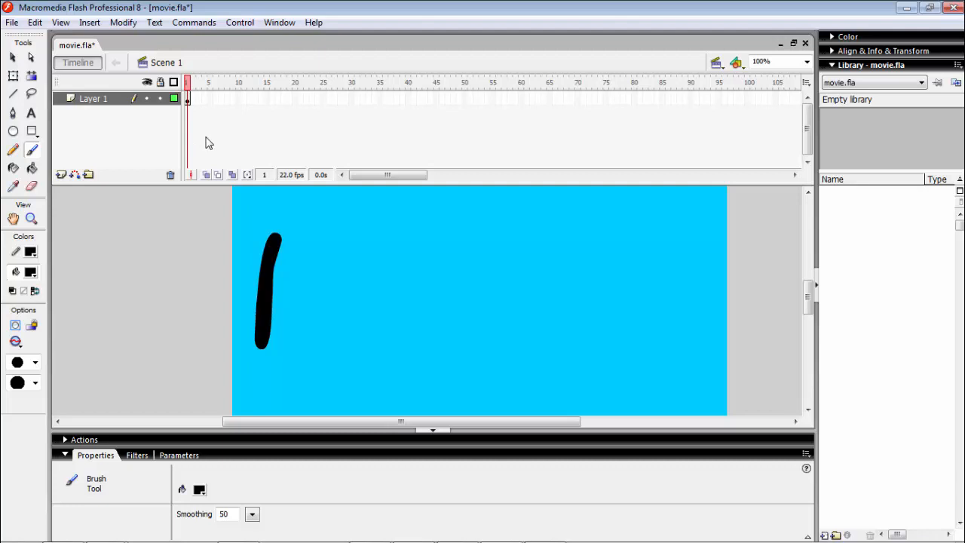
Insert a keyframe at frame 2 of Layer 1 and brush the right leg of the A.
{"action": "left_click", "coordinate": [194, 103]}
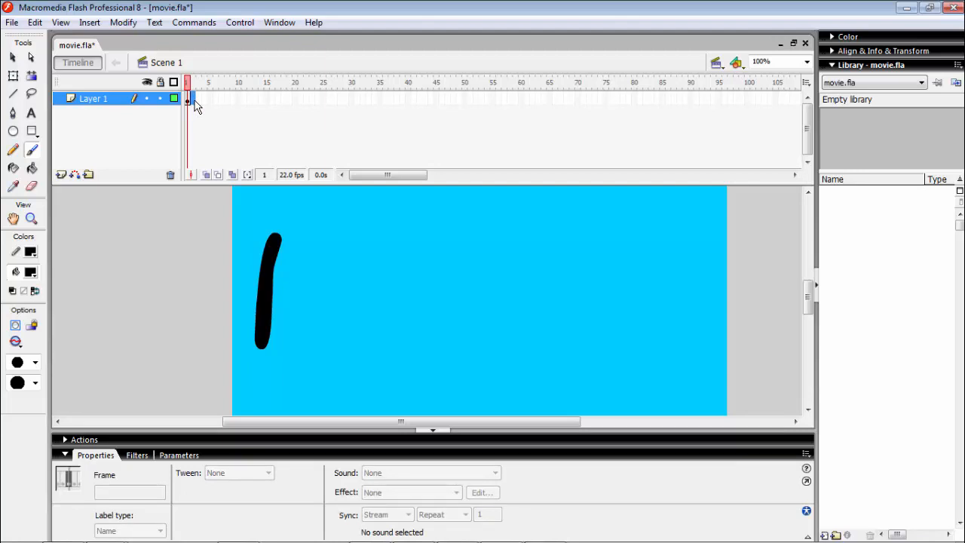
{"action": "left_click", "coordinate": [91, 24]}
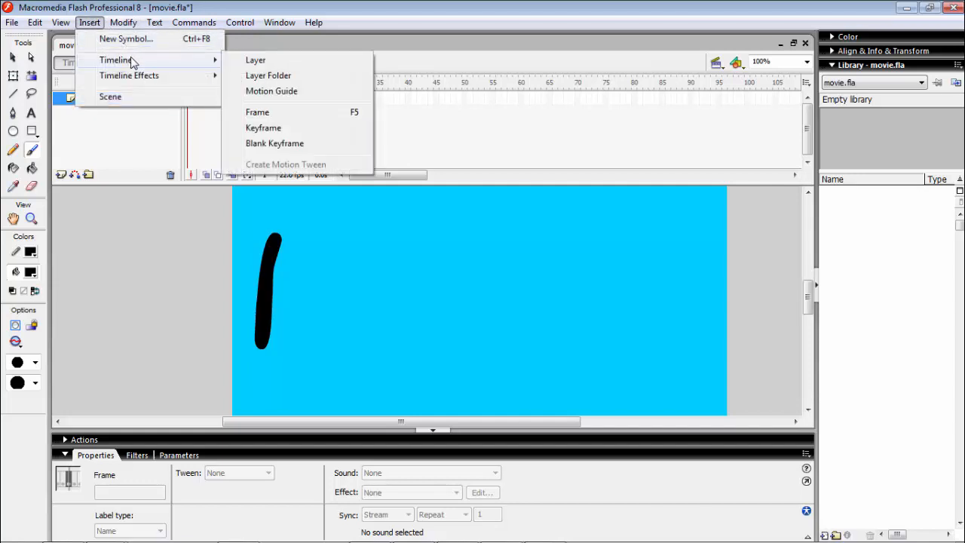
{"action": "left_click", "coordinate": [294, 128]}
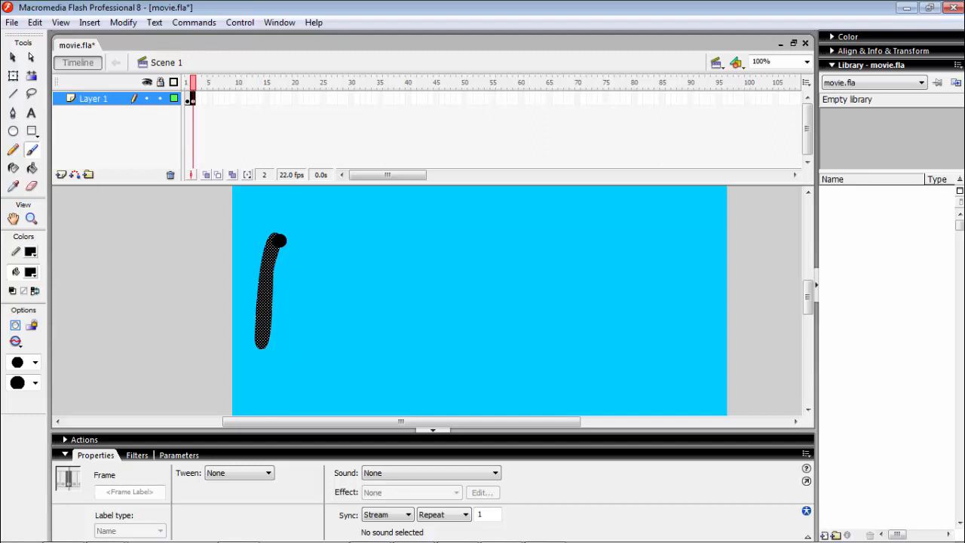
{"action": "left_click_drag", "start_coordinate": [278, 240], "coordinate": [277, 235]}
{"action": "left_click_drag", "start_coordinate": [277, 235], "coordinate": [305, 342]}
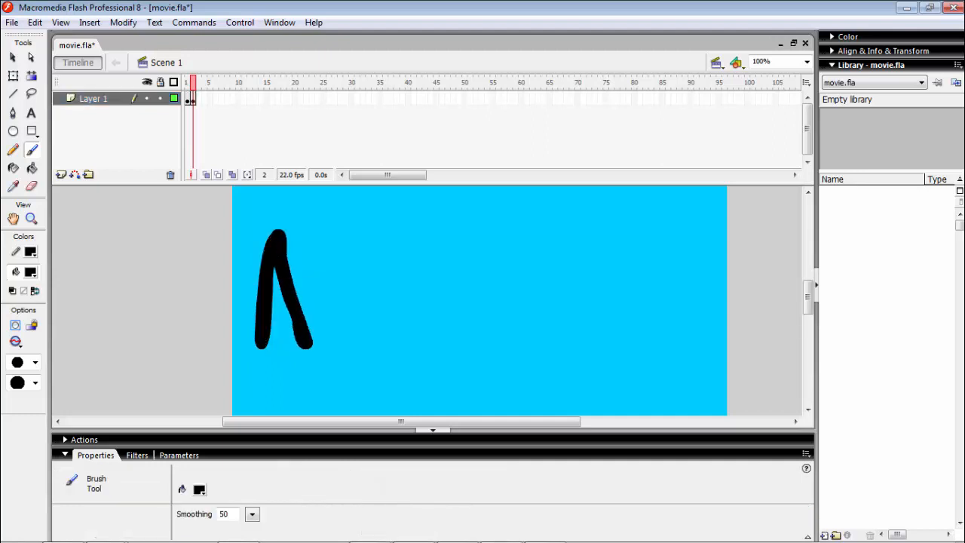
Insert a keyframe at frame 3 and brush the crossbar of the A.
{"action": "left_click", "coordinate": [199, 101]}
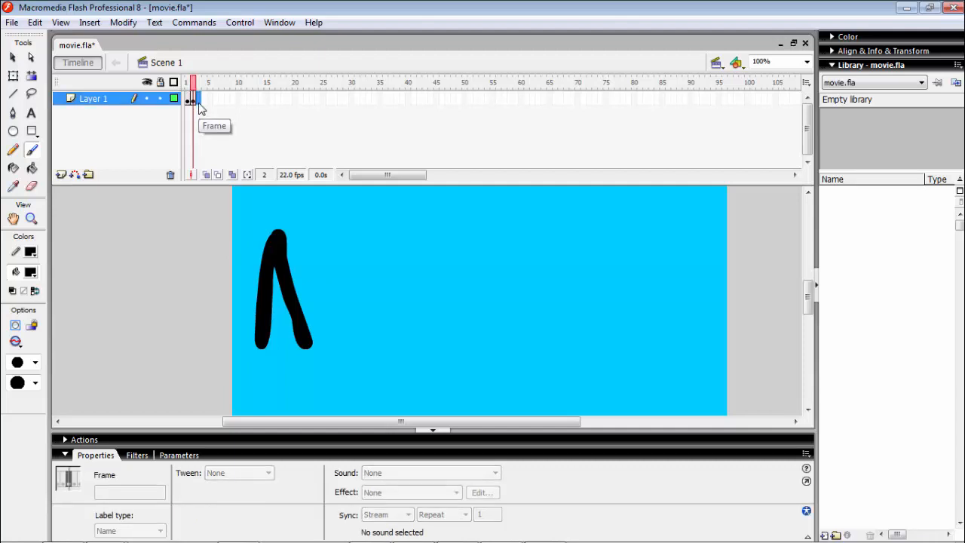
{"action": "key", "text": "F6"}
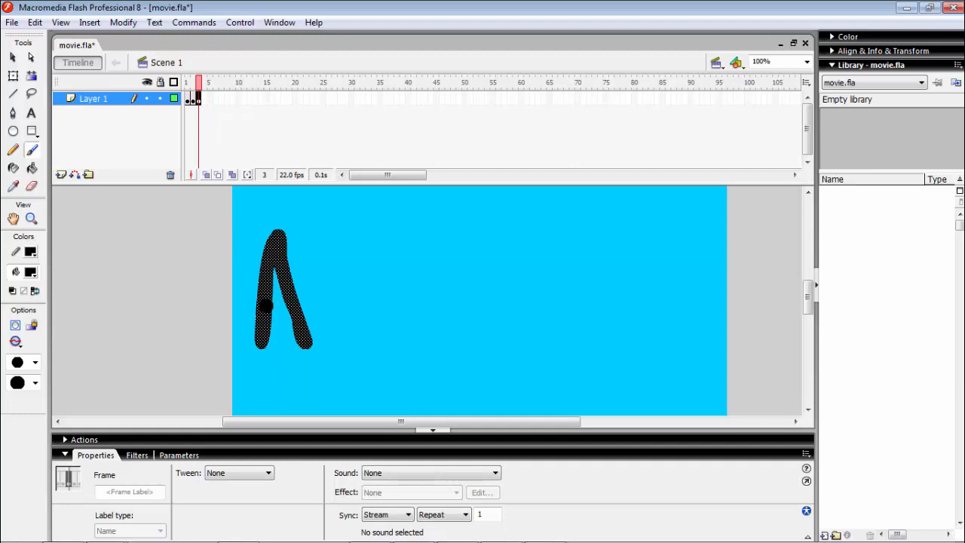
{"action": "left_click_drag", "start_coordinate": [266, 305], "coordinate": [293, 304]}
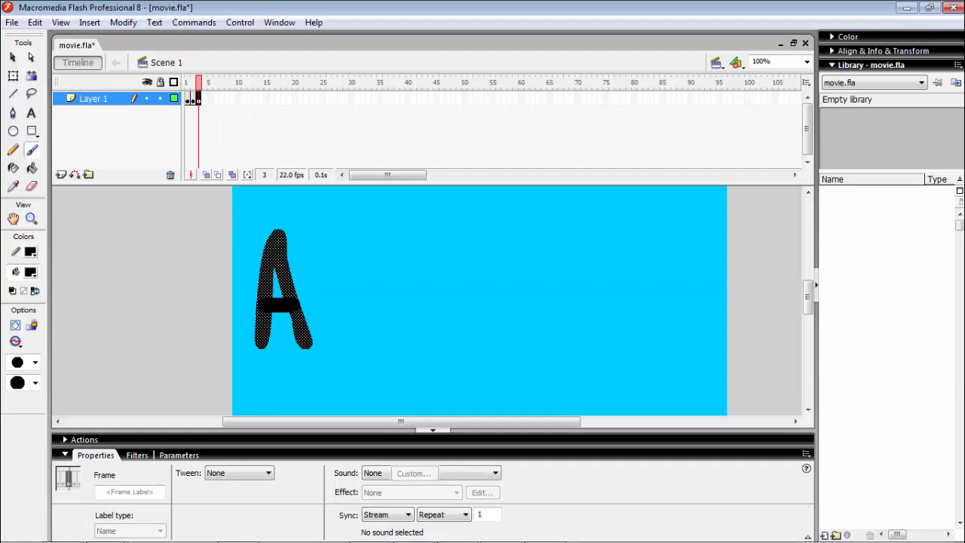
Add keyframes at frames 4 and 5, brushing the stem and then the arch of a lowercase n after the A.
{"action": "left_click", "coordinate": [204, 99]}
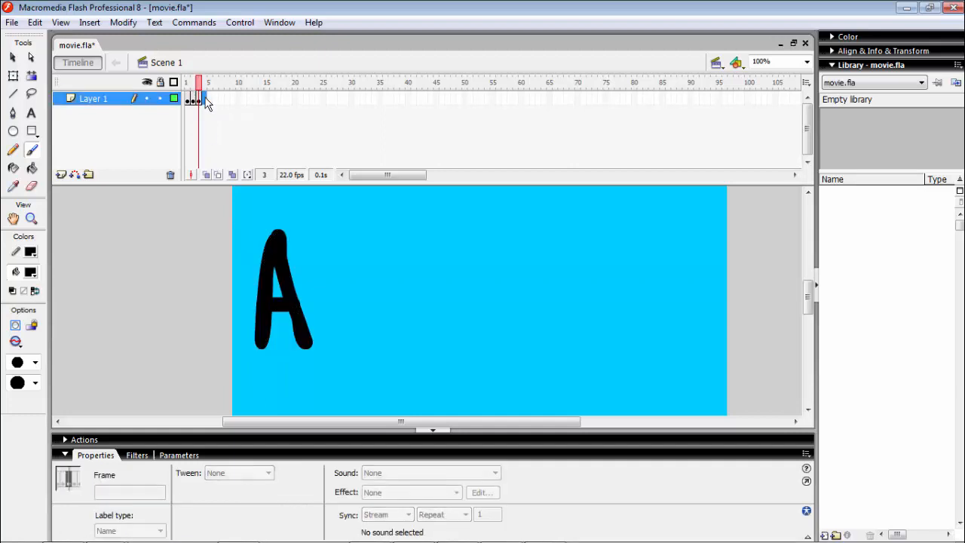
{"action": "key", "text": "F6"}
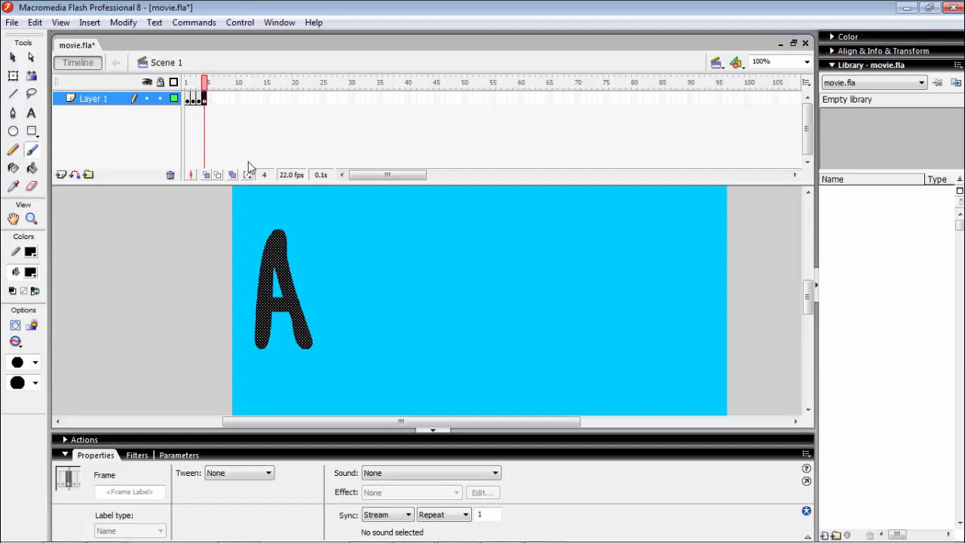
{"action": "left_click_drag", "start_coordinate": [320, 283], "coordinate": [322, 349]}
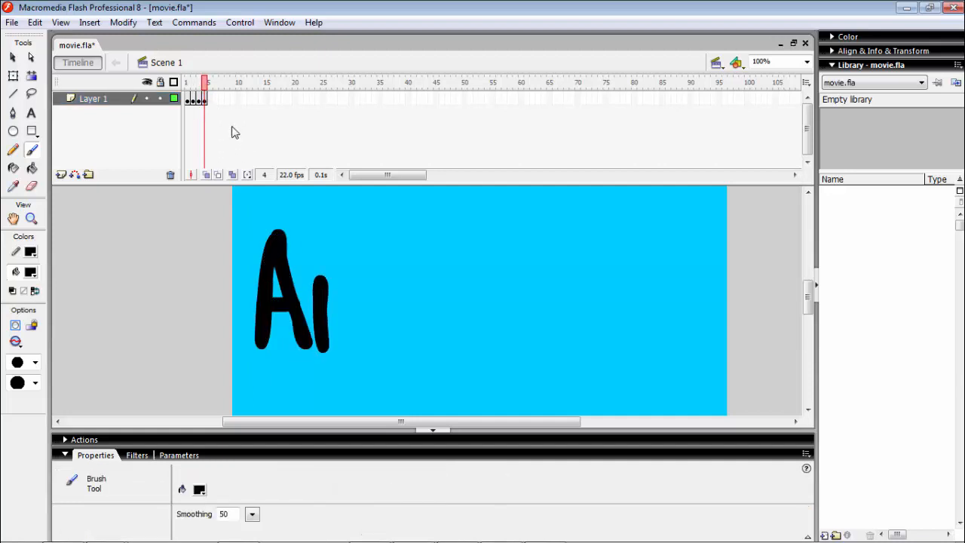
{"action": "left_click", "coordinate": [211, 100]}
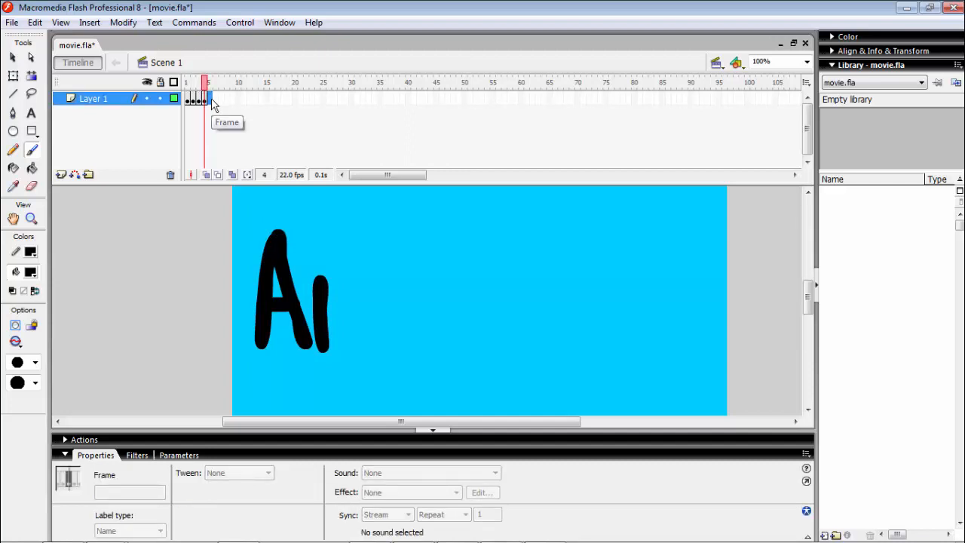
{"action": "key", "text": "F6"}
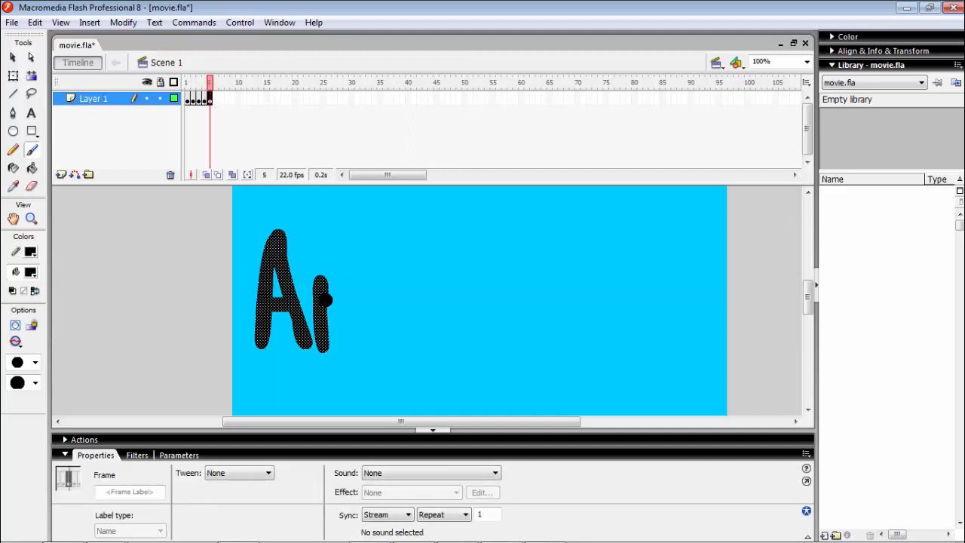
{"action": "mouse_move", "coordinate": [324, 300]}
{"action": "left_mouse_down"}
{"action": "mouse_move", "coordinate": [336, 286]}
{"action": "mouse_move", "coordinate": [352, 290]}
{"action": "mouse_move", "coordinate": [357, 346]}
{"action": "left_mouse_up"}
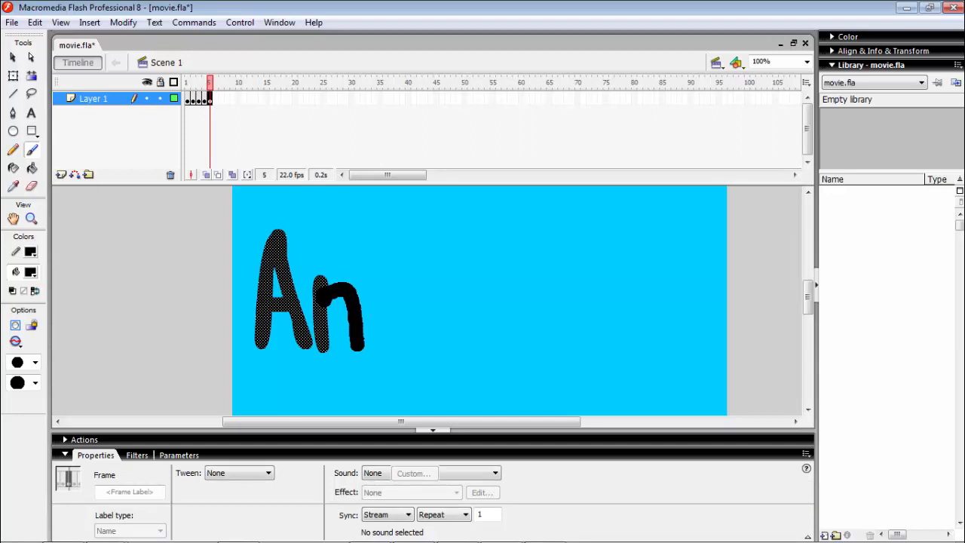
Add keyframes at frames 6 and 7, brushing the stem and then the dot of the letter i.
{"action": "left_click", "coordinate": [217, 101]}
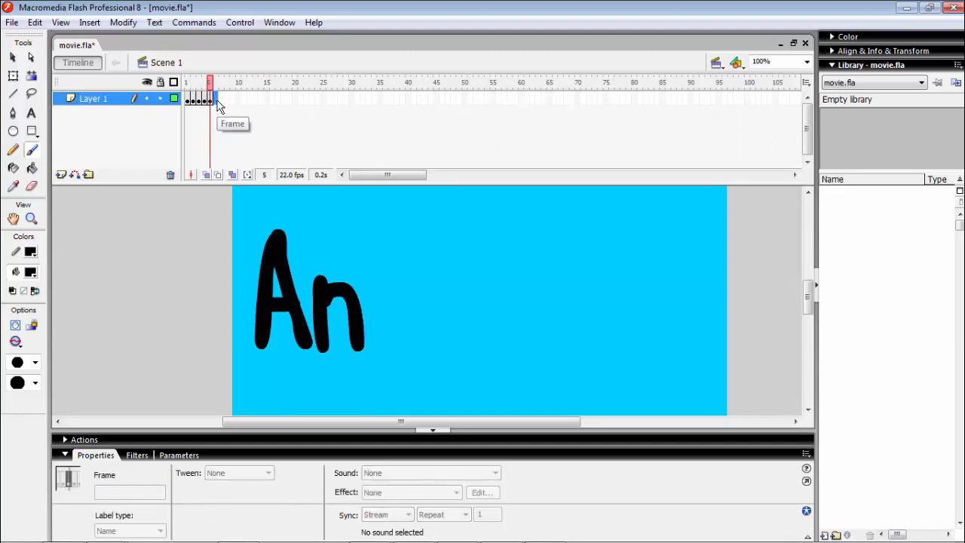
{"action": "key", "text": "F6"}
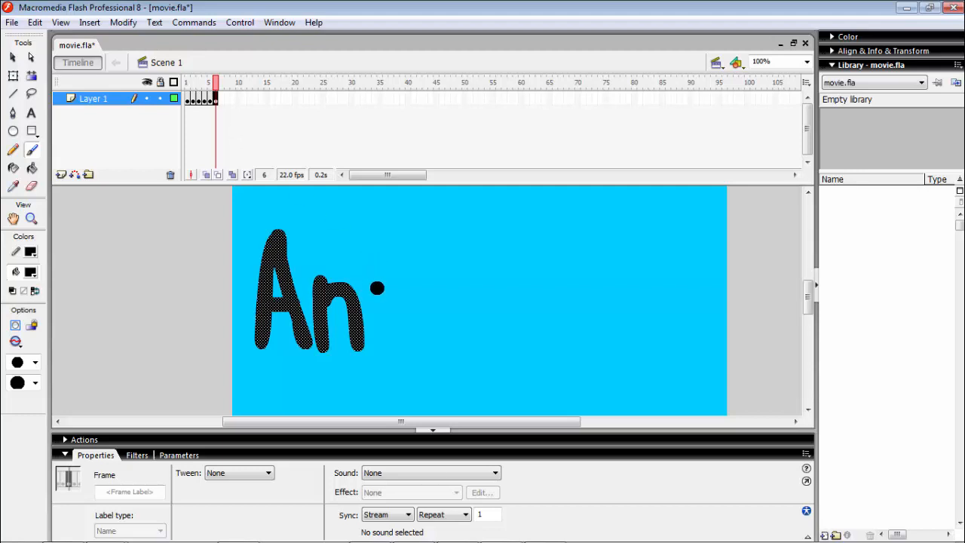
{"action": "left_click_drag", "start_coordinate": [377, 285], "coordinate": [380, 354]}
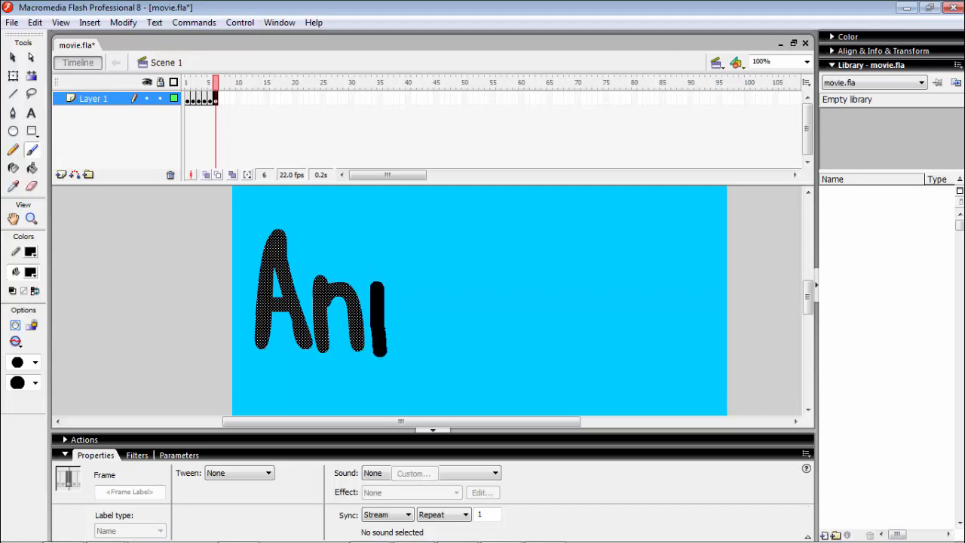
{"action": "left_click", "coordinate": [221, 101]}
{"action": "key", "text": "F6"}
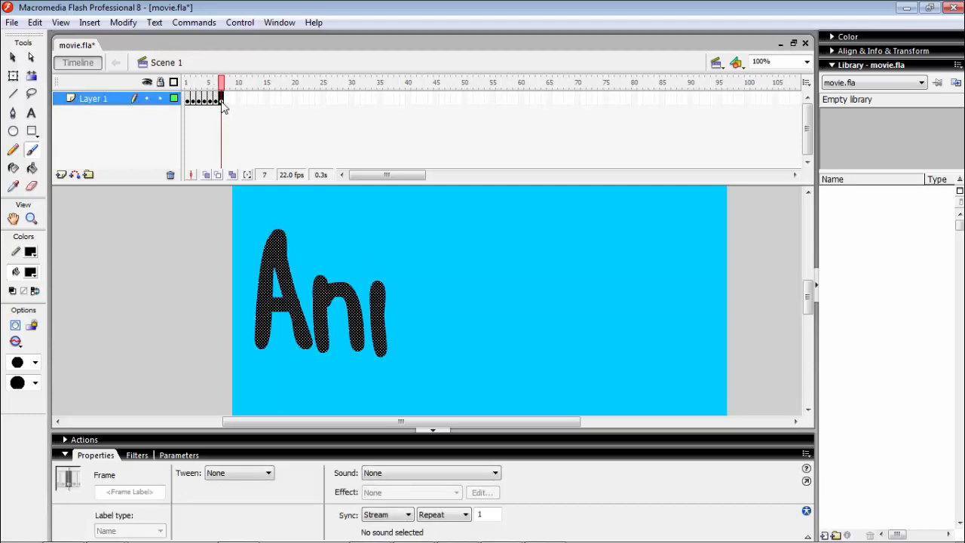
{"action": "left_click", "coordinate": [375, 259]}
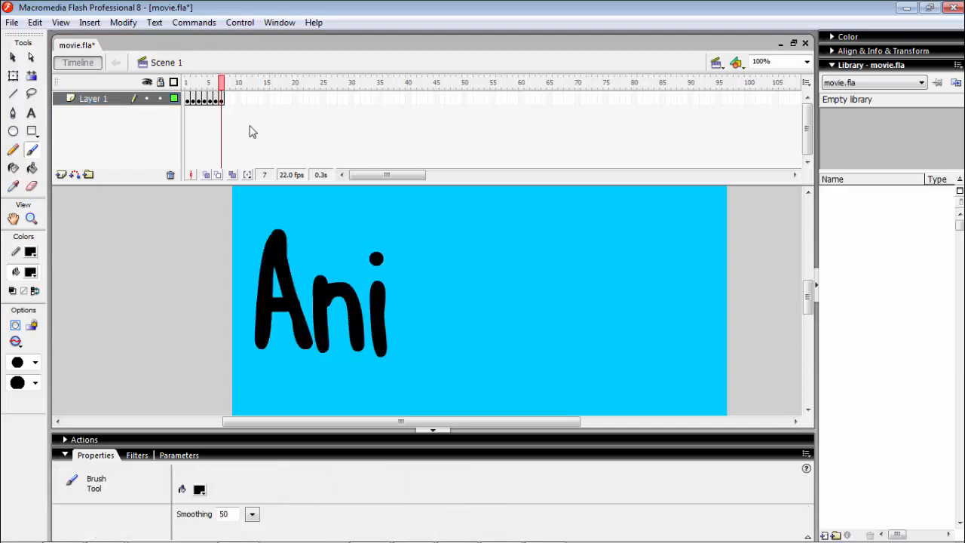
Add keyframes at frames 8, 9 and 10, brushing the stem, first arch and second arch of the letter m in turn.
{"action": "left_click", "coordinate": [227, 101]}
{"action": "key", "text": "F6"}
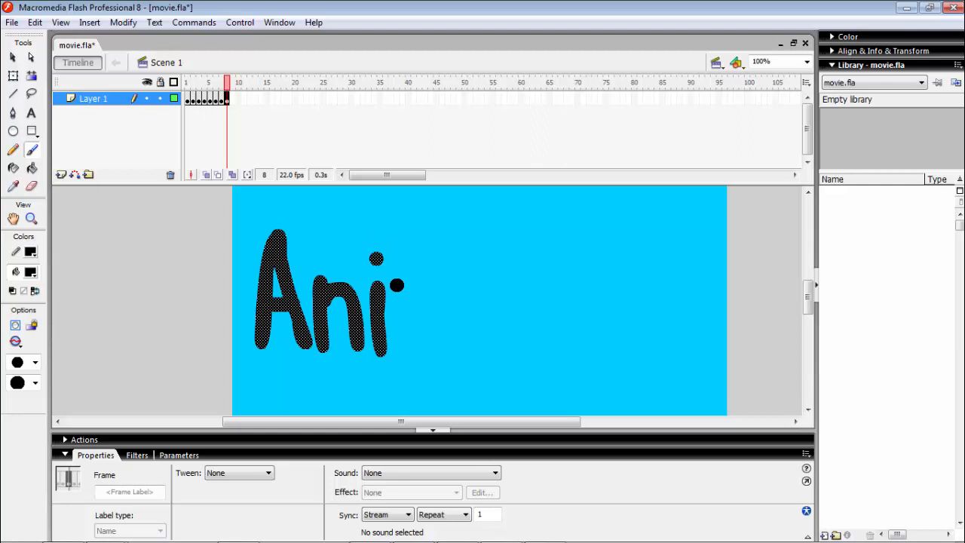
{"action": "left_click_drag", "start_coordinate": [396, 285], "coordinate": [397, 360]}
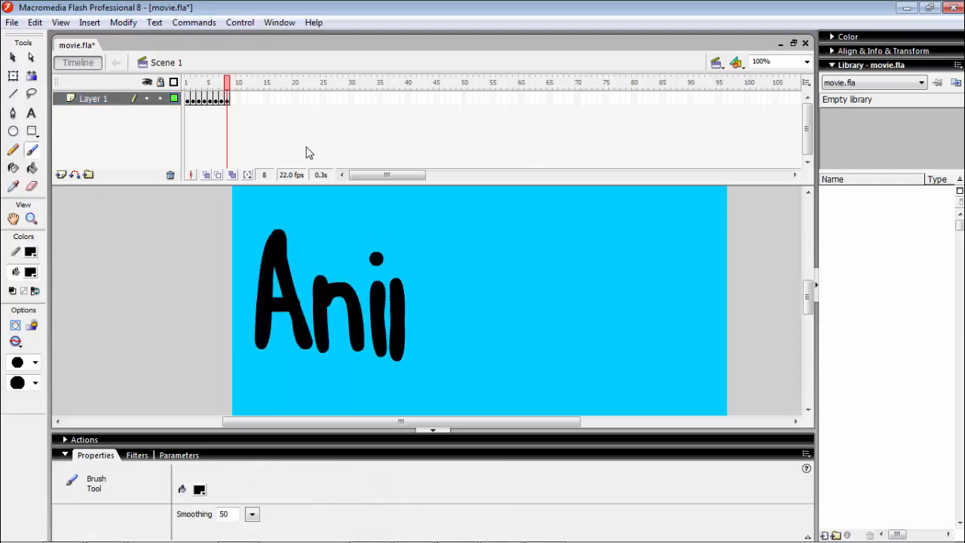
{"action": "left_click", "coordinate": [232, 98]}
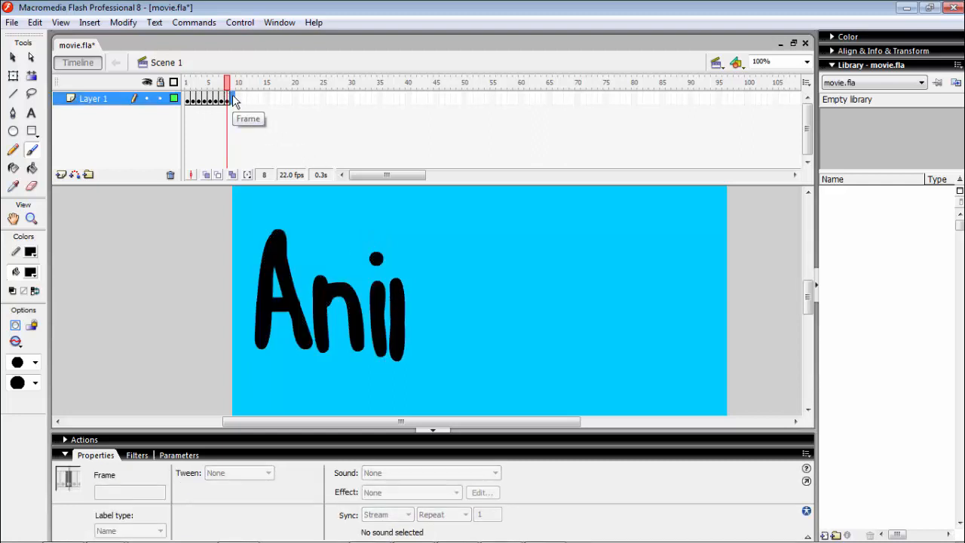
{"action": "key", "text": "F6"}
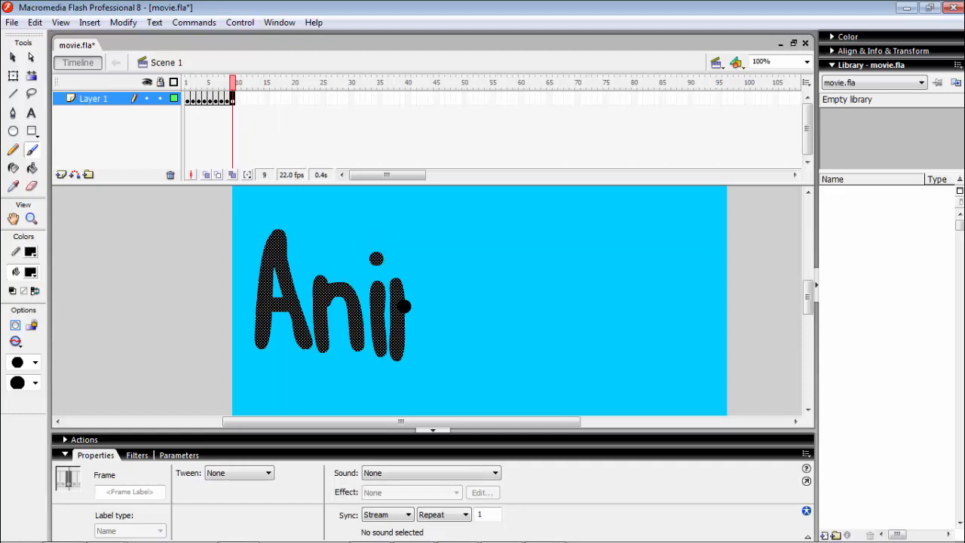
{"action": "mouse_move", "coordinate": [404, 305]}
{"action": "left_mouse_down"}
{"action": "mouse_move", "coordinate": [426, 285]}
{"action": "mouse_move", "coordinate": [438, 292]}
{"action": "mouse_move", "coordinate": [434, 349]}
{"action": "left_mouse_up"}
{"action": "left_click", "coordinate": [238, 99]}
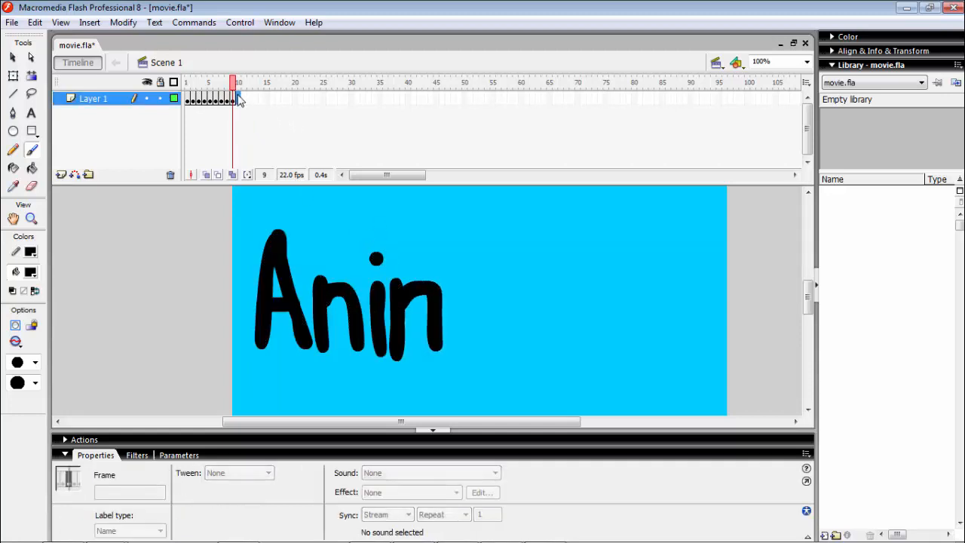
{"action": "key", "text": "F6"}
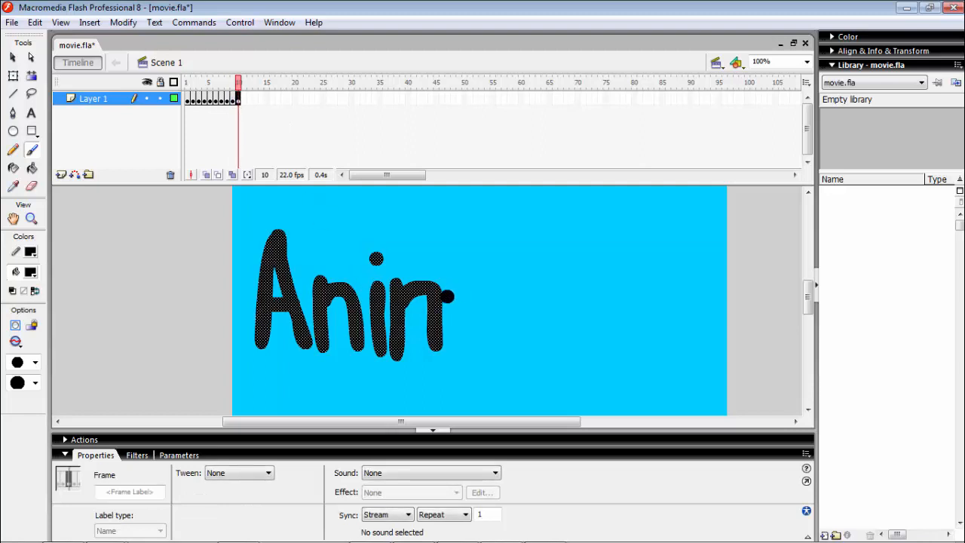
{"action": "mouse_move", "coordinate": [435, 293]}
{"action": "left_mouse_down"}
{"action": "mouse_move", "coordinate": [471, 293]}
{"action": "mouse_move", "coordinate": [471, 336]}
{"action": "left_mouse_up"}
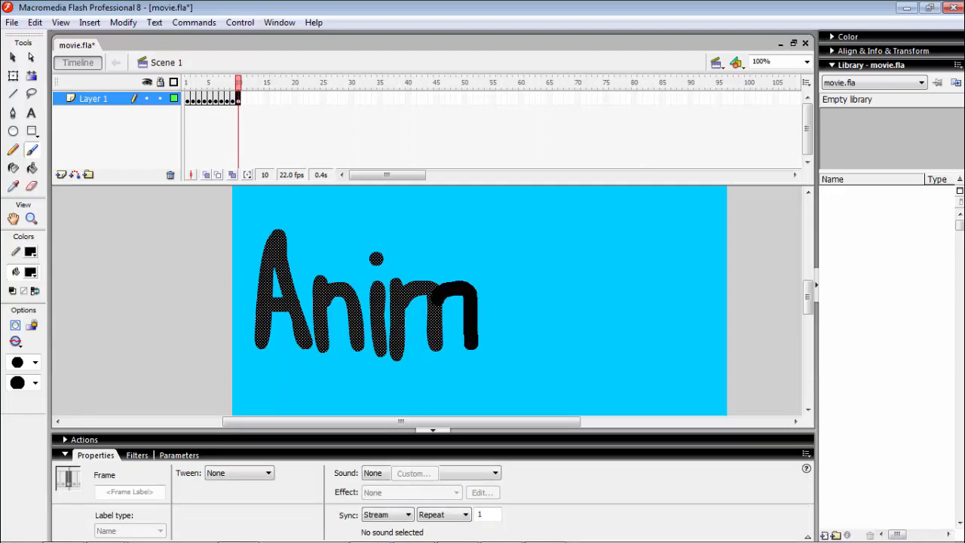
Add keyframes at frames 11 and 12, brushing the open bowl and then the closing stem of the letter a after the m.
{"action": "left_click", "coordinate": [243, 100]}
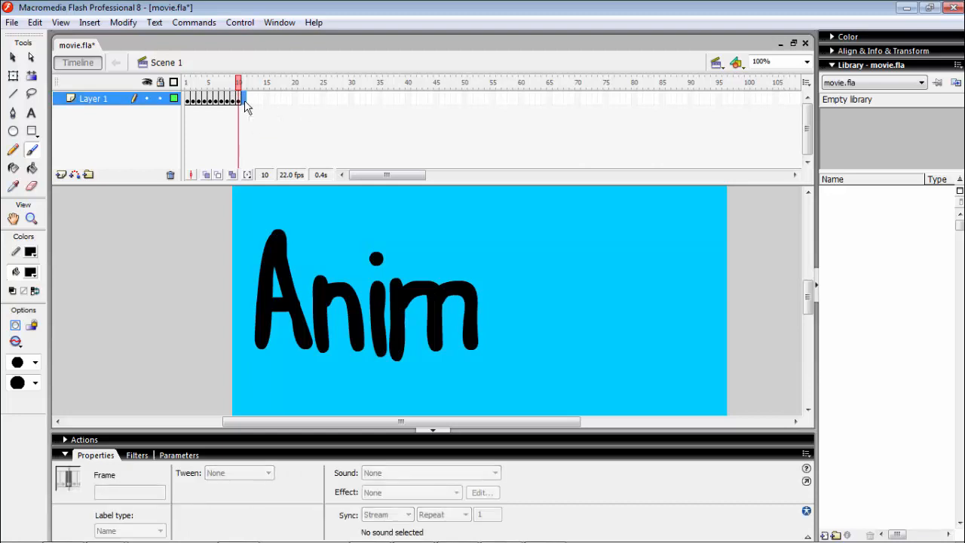
{"action": "key", "text": "F6"}
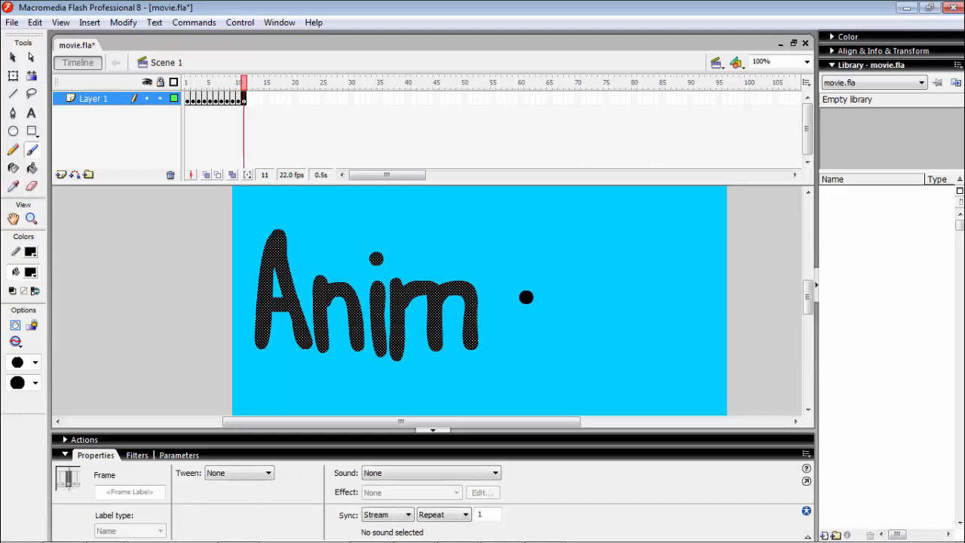
{"action": "mouse_move", "coordinate": [530, 287]}
{"action": "left_mouse_down"}
{"action": "mouse_move", "coordinate": [511, 285]}
{"action": "mouse_move", "coordinate": [493, 314]}
{"action": "mouse_move", "coordinate": [496, 339]}
{"action": "mouse_move", "coordinate": [523, 332]}
{"action": "mouse_move", "coordinate": [531, 316]}
{"action": "left_mouse_up"}
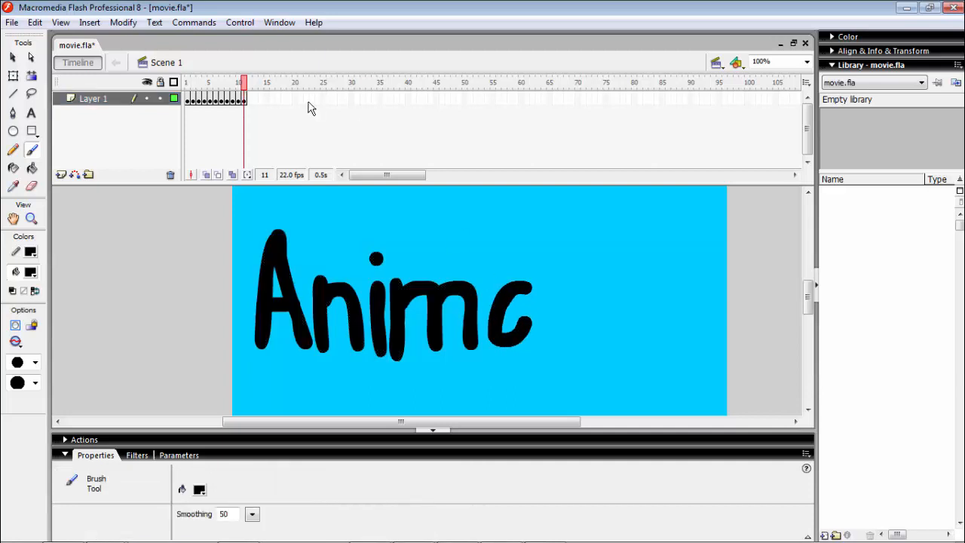
{"action": "left_click", "coordinate": [248, 99]}
{"action": "key", "text": "F6"}
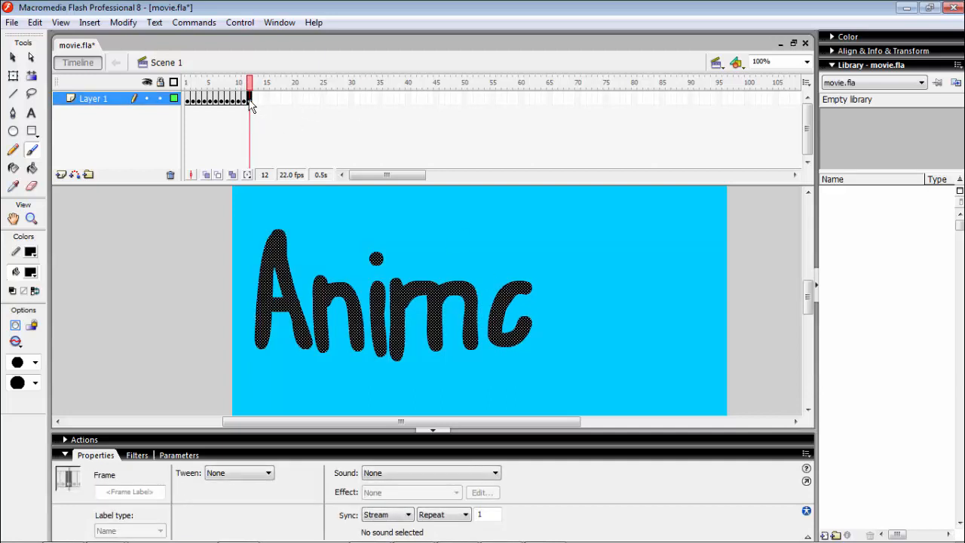
{"action": "left_click_drag", "start_coordinate": [521, 288], "coordinate": [537, 352]}
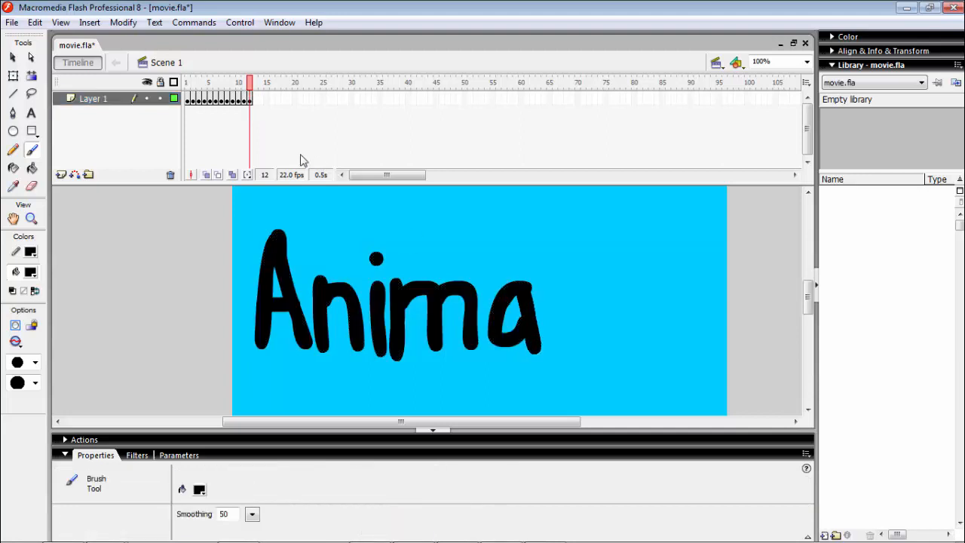
Add keyframes at frames 13 and 14, brushing the tall stem and then the crossbar of the letter t.
{"action": "left_click", "coordinate": [256, 100]}
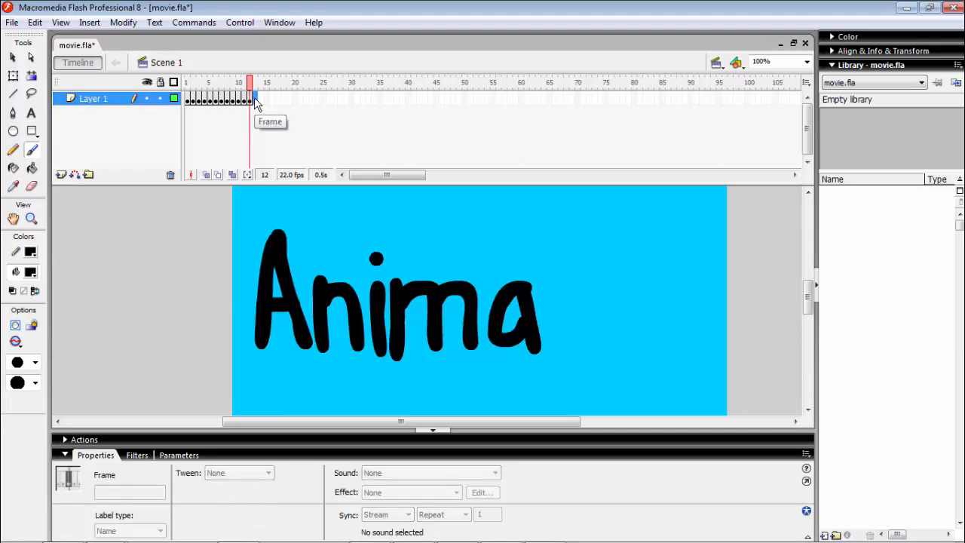
{"action": "key", "text": "F6"}
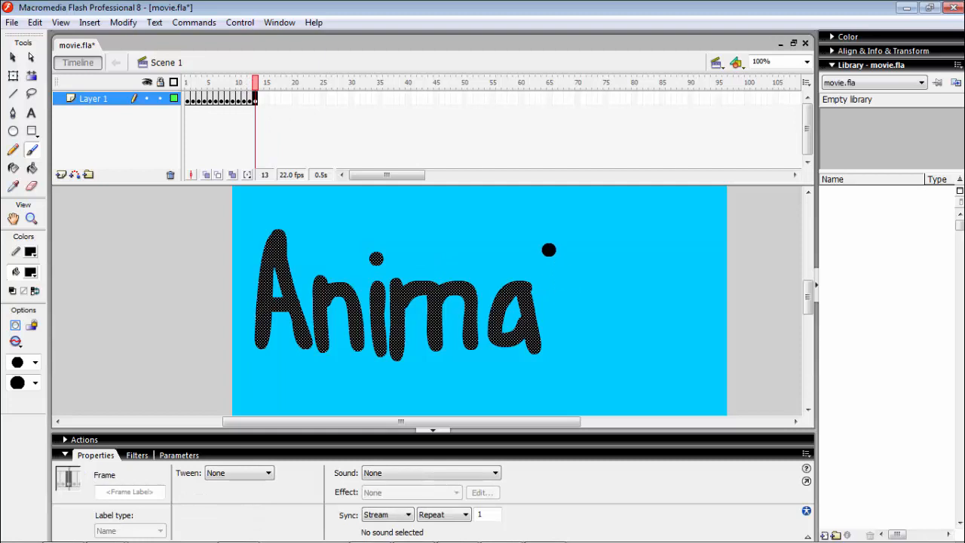
{"action": "left_click_drag", "start_coordinate": [548, 242], "coordinate": [550, 348]}
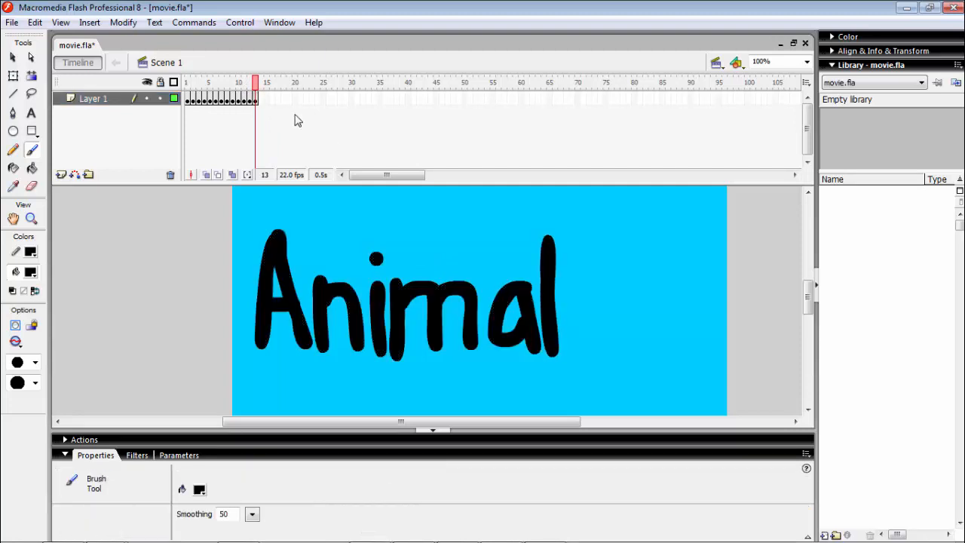
{"action": "left_click", "coordinate": [260, 101]}
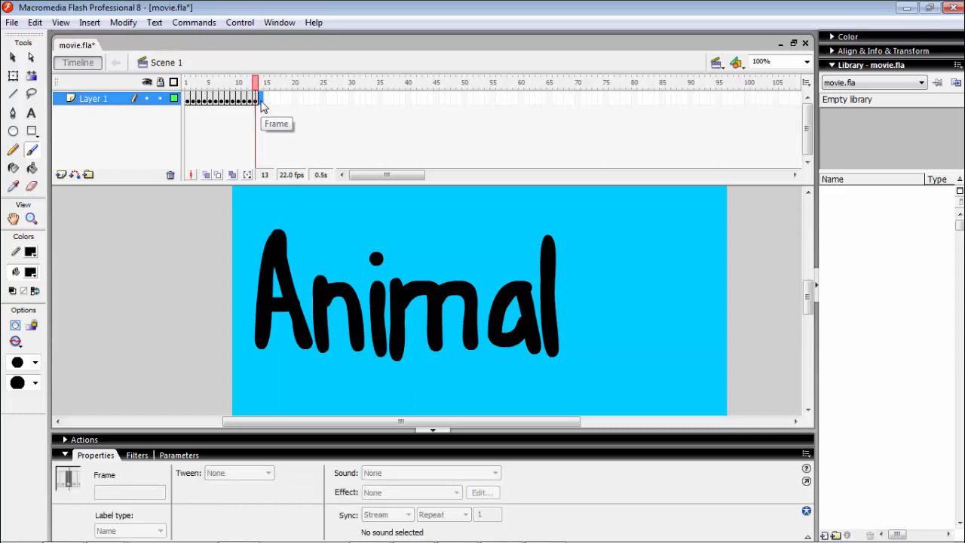
{"action": "key", "text": "F6"}
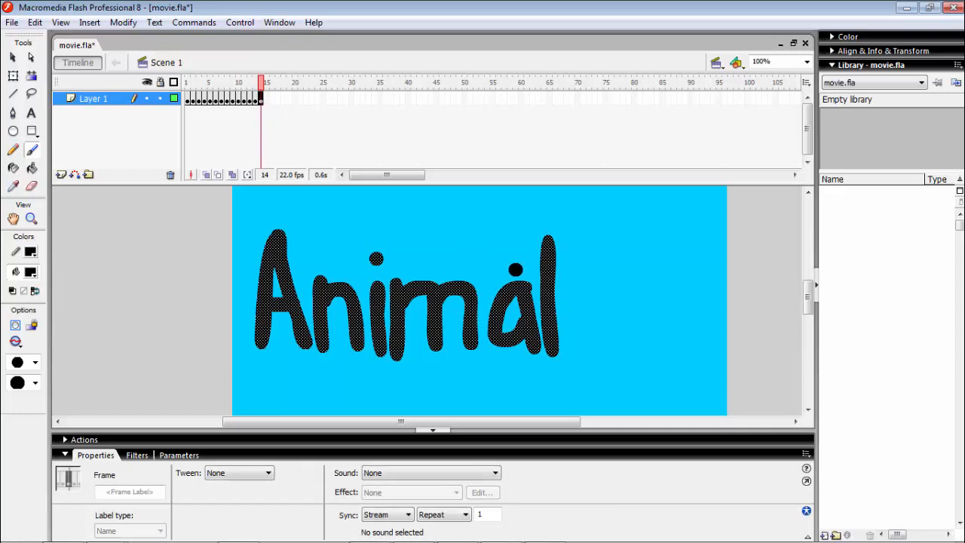
{"action": "left_click_drag", "start_coordinate": [514, 272], "coordinate": [574, 274]}
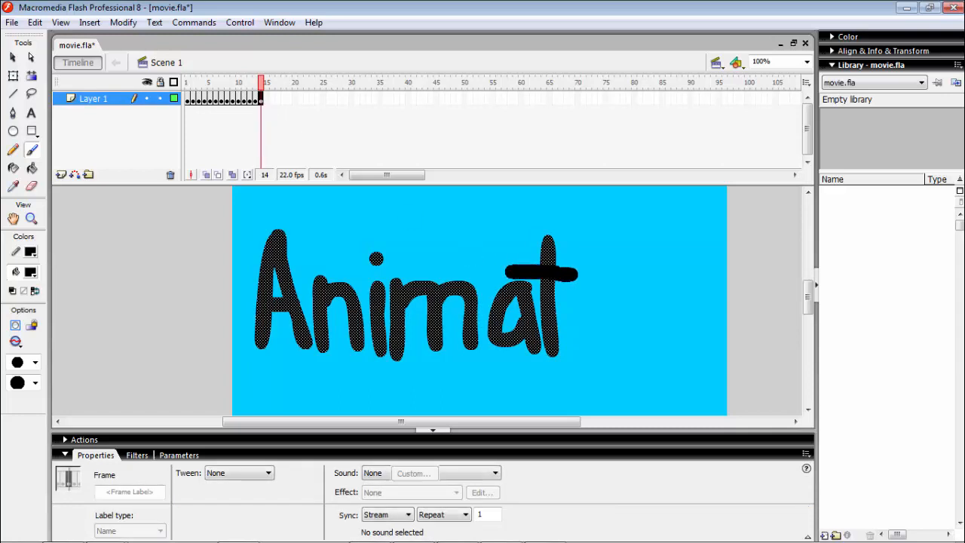
Add keyframes at frames 15 and 16, brushing the stem and then the dot of the second letter i.
{"action": "left_click", "coordinate": [268, 100]}
{"action": "key", "text": "F6"}
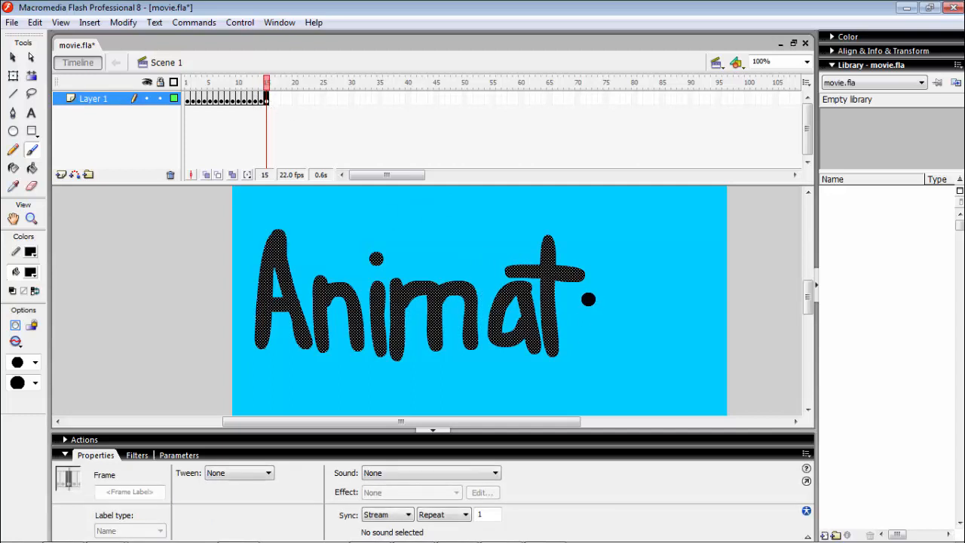
{"action": "left_click_drag", "start_coordinate": [588, 296], "coordinate": [587, 354]}
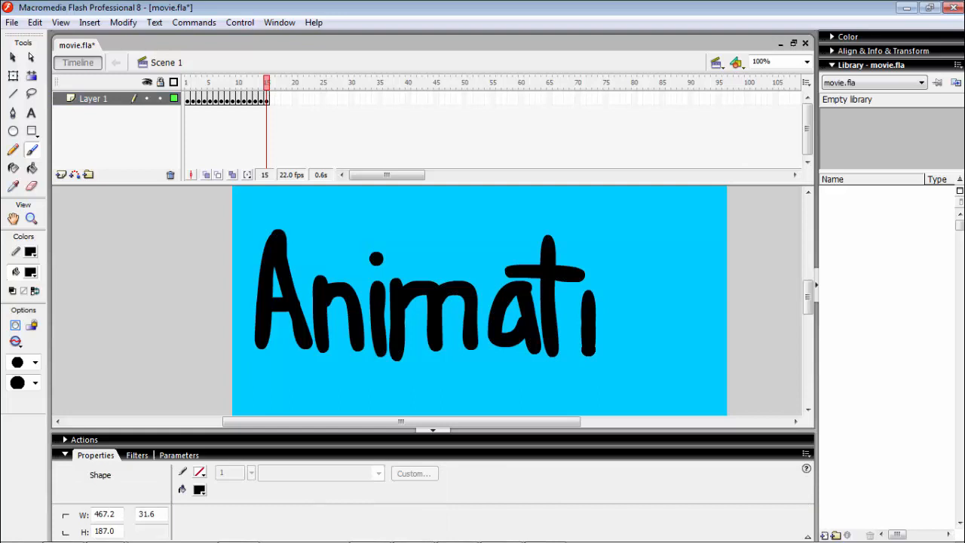
{"action": "left_click", "coordinate": [272, 101]}
{"action": "key", "text": "F6"}
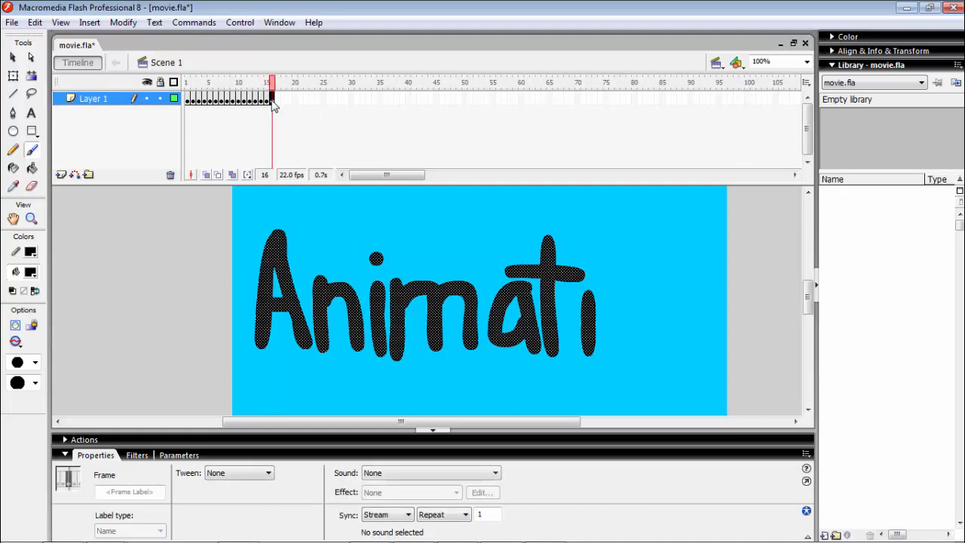
{"action": "left_click", "coordinate": [593, 269]}
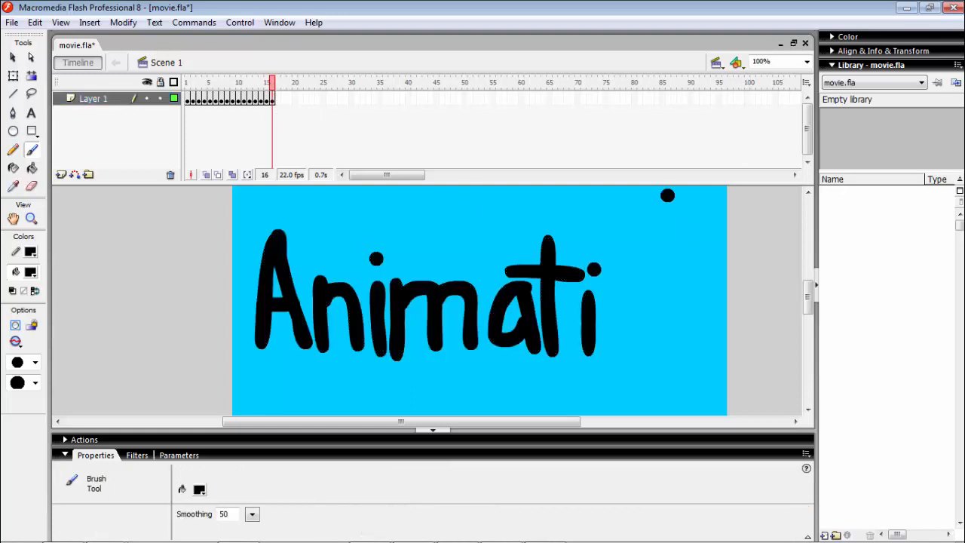
Add keyframes at frames 17 and 18, brushing the left half and then the right half of the letter o.
{"action": "left_click", "coordinate": [278, 102]}
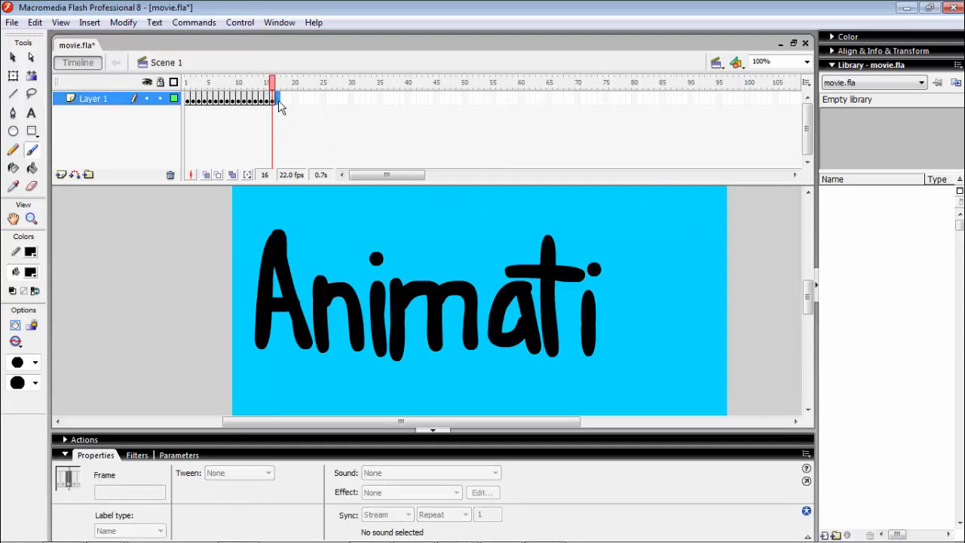
{"action": "key", "text": "F6"}
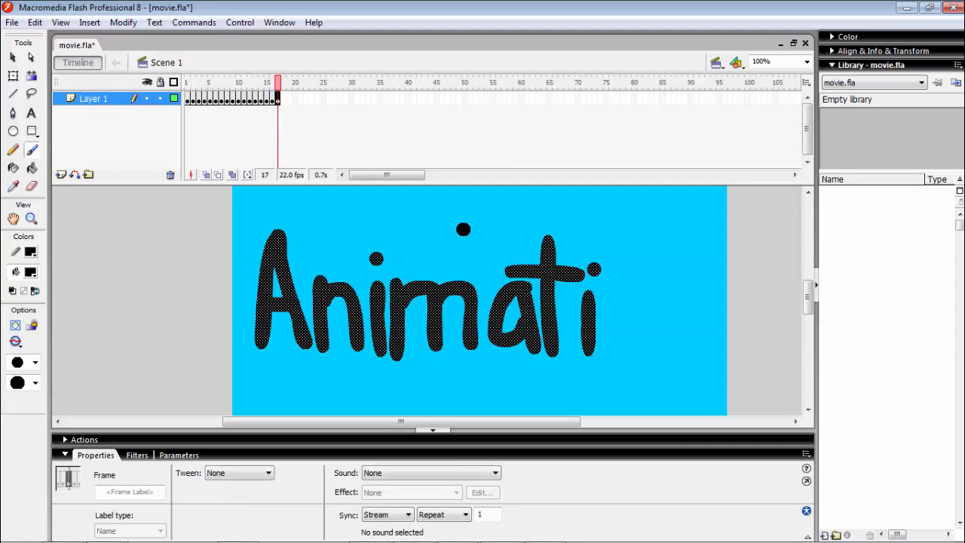
{"action": "mouse_move", "coordinate": [626, 294]}
{"action": "left_mouse_down"}
{"action": "mouse_move", "coordinate": [612, 324]}
{"action": "mouse_move", "coordinate": [623, 352]}
{"action": "mouse_move", "coordinate": [639, 353]}
{"action": "left_mouse_up"}
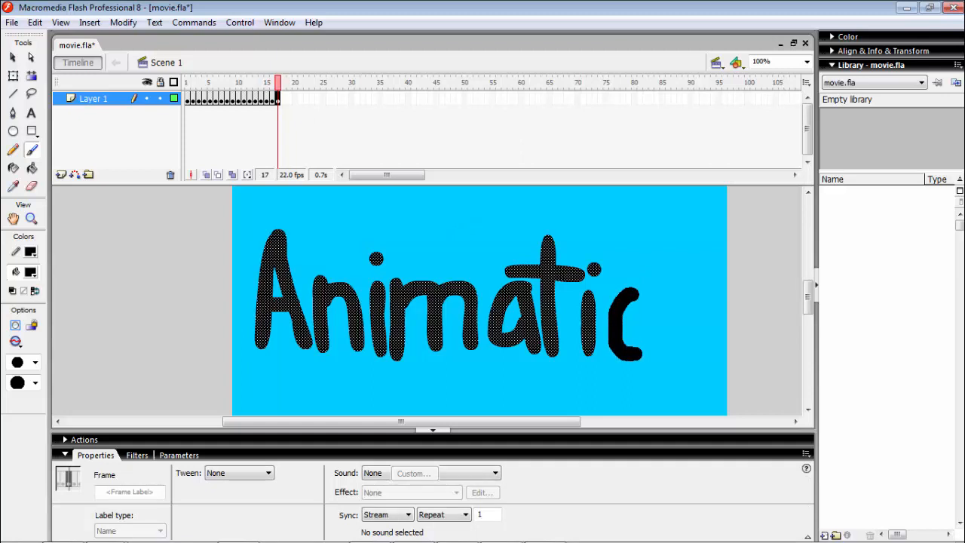
{"action": "left_click", "coordinate": [282, 102]}
{"action": "key", "text": "F6"}
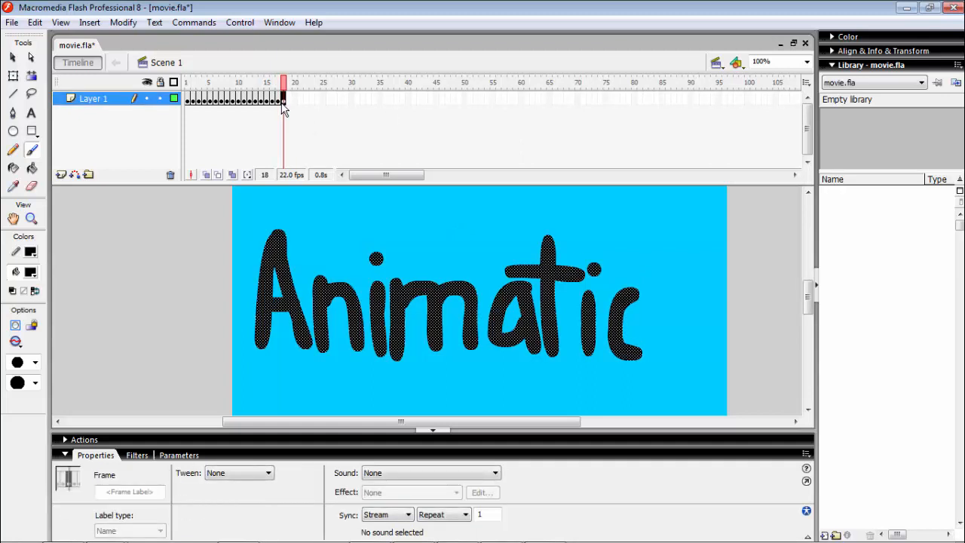
{"action": "mouse_move", "coordinate": [636, 296]}
{"action": "left_mouse_down"}
{"action": "mouse_move", "coordinate": [652, 313]}
{"action": "mouse_move", "coordinate": [642, 354]}
{"action": "mouse_move", "coordinate": [632, 358]}
{"action": "left_mouse_up"}
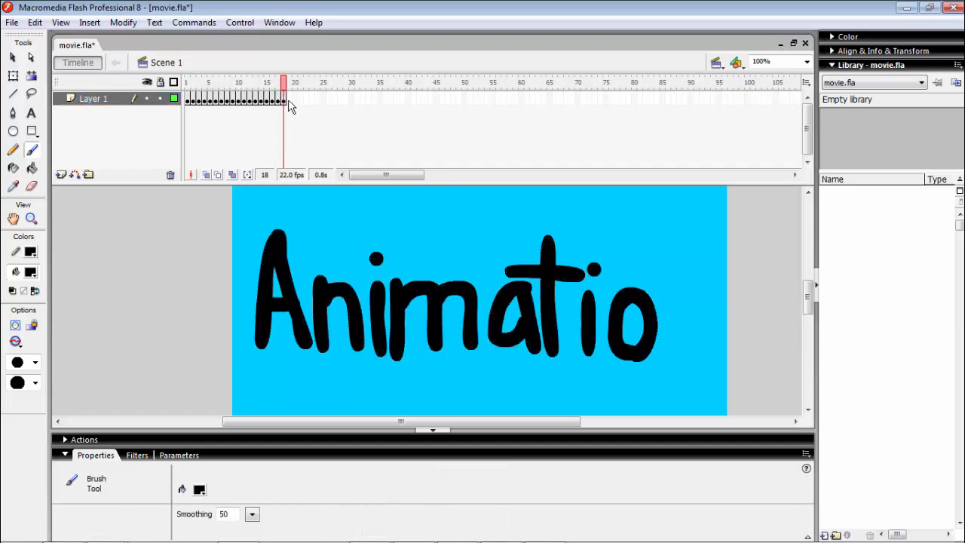
Add keyframes at frames 19 and 20, brushing the stem and then the arch of the final n to complete "Animation".
{"action": "left_click", "coordinate": [289, 99]}
{"action": "key", "text": "F6"}
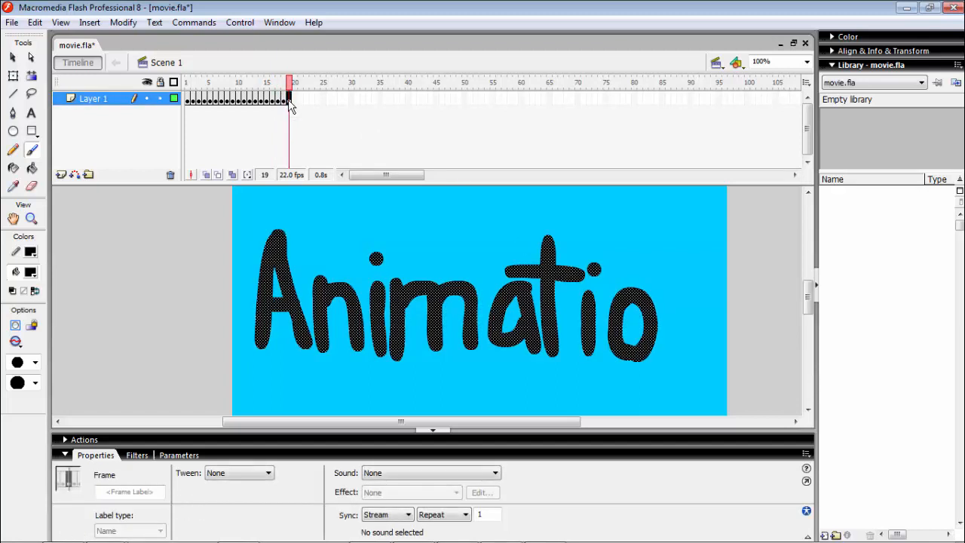
{"action": "left_click_drag", "start_coordinate": [668, 285], "coordinate": [668, 361]}
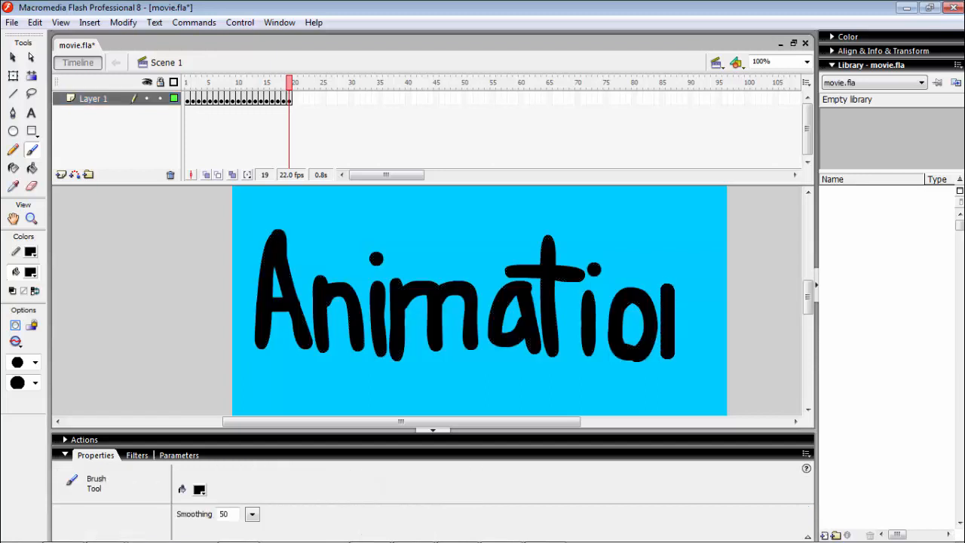
{"action": "left_click", "coordinate": [294, 100]}
{"action": "key", "text": "F6"}
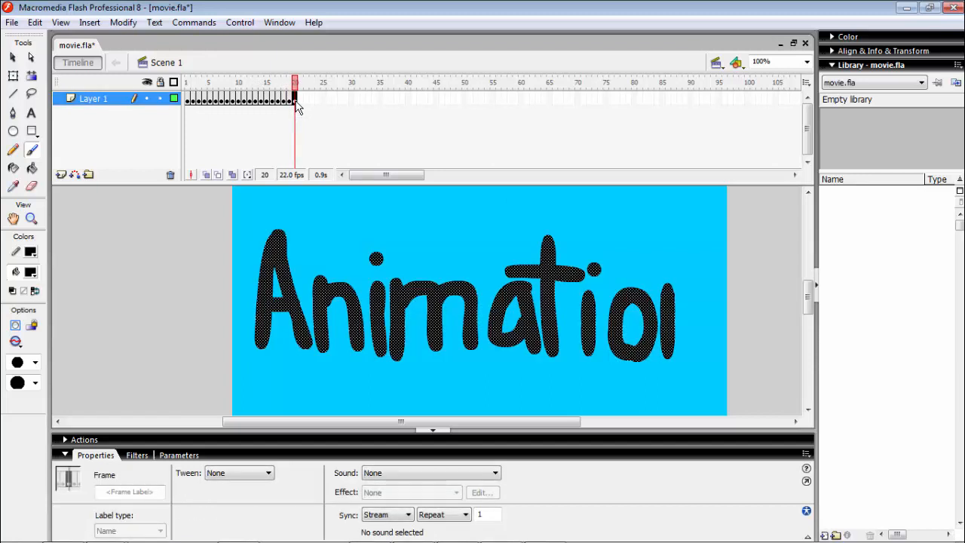
{"action": "mouse_move", "coordinate": [667, 306]}
{"action": "left_mouse_down"}
{"action": "mouse_move", "coordinate": [706, 293]}
{"action": "mouse_move", "coordinate": [710, 353]}
{"action": "left_mouse_up"}
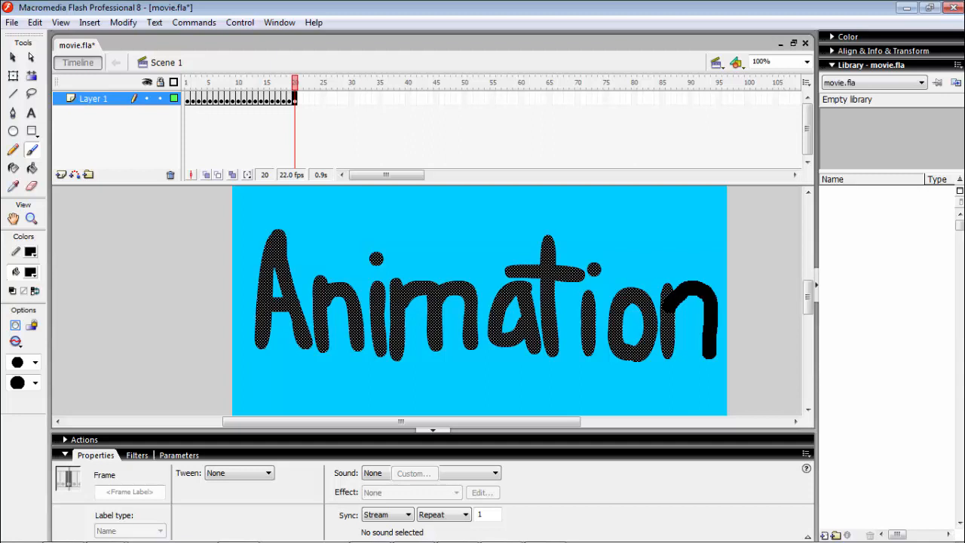
{"action": "left_click_drag", "start_coordinate": [710, 353], "coordinate": [709, 353]}
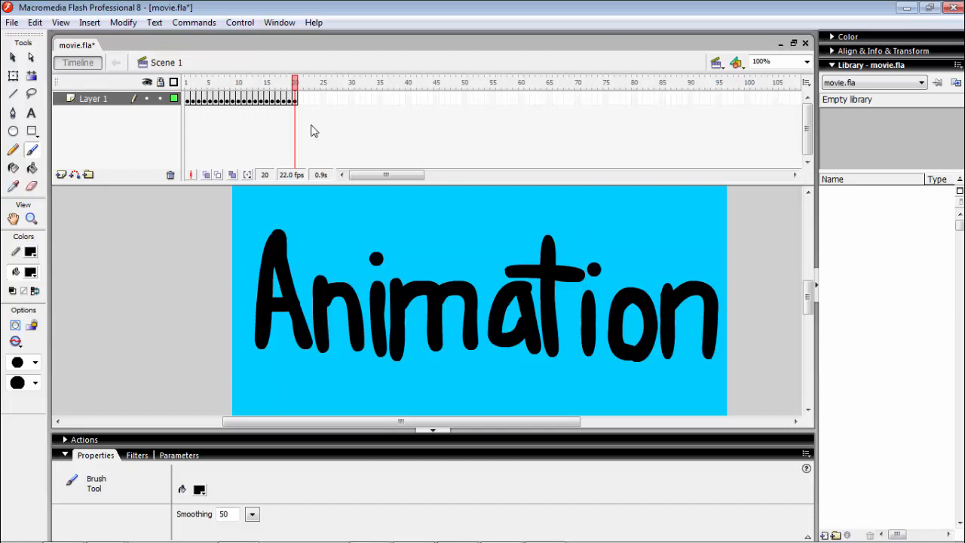
Scrub the playhead from frame 20 back to frame 1 and through the early frames to review the stroke-by-stroke writing.
{"action": "left_click", "coordinate": [297, 89]}
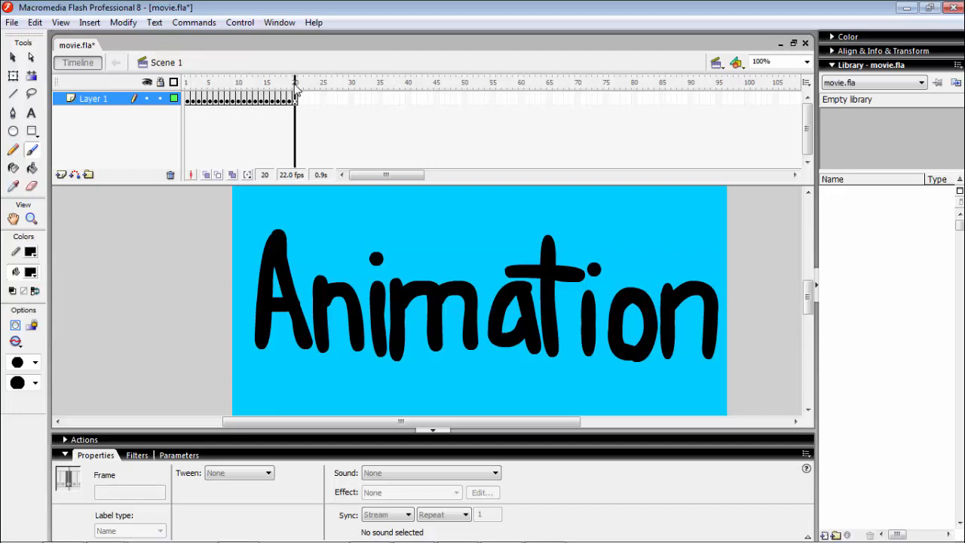
{"action": "mouse_move", "coordinate": [296, 89]}
{"action": "left_mouse_down"}
{"action": "mouse_move", "coordinate": [249, 97]}
{"action": "mouse_move", "coordinate": [188, 94]}
{"action": "mouse_move", "coordinate": [295, 94]}
{"action": "mouse_move", "coordinate": [140, 88]}
{"action": "mouse_move", "coordinate": [190, 92]}
{"action": "mouse_move", "coordinate": [295, 124]}
{"action": "mouse_move", "coordinate": [162, 105]}
{"action": "mouse_move", "coordinate": [201, 94]}
{"action": "mouse_move", "coordinate": [117, 83]}
{"action": "left_mouse_up"}
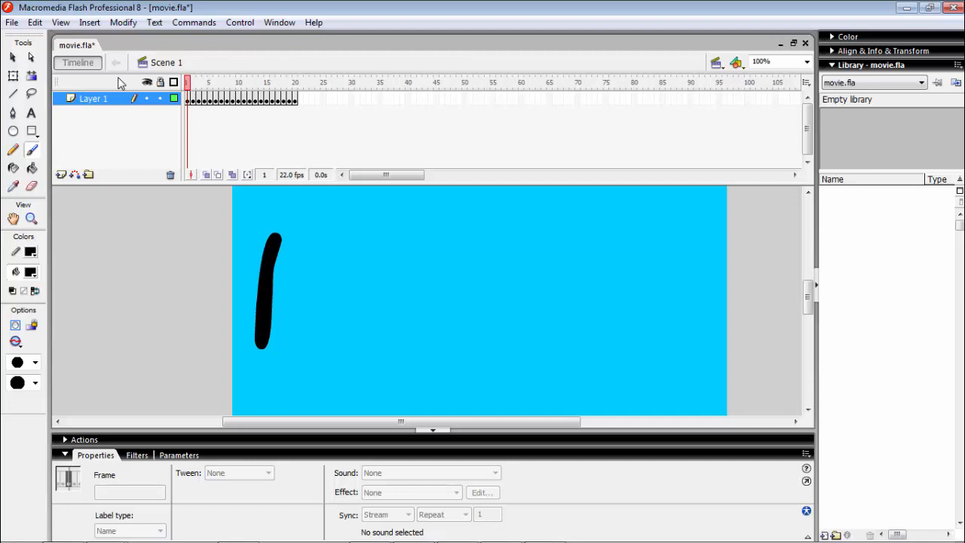
{"action": "left_click_drag", "start_coordinate": [188, 85], "coordinate": [247, 85]}
{"action": "mouse_move", "coordinate": [234, 81]}
{"action": "left_mouse_down"}
{"action": "mouse_move", "coordinate": [217, 80]}
{"action": "mouse_move", "coordinate": [291, 79]}
{"action": "mouse_move", "coordinate": [189, 76]}
{"action": "left_mouse_up"}
Set the timeline's frame display to Preview and scrub through the frame thumbnails, returning the playhead to frame 1.
{"action": "left_click", "coordinate": [805, 85]}
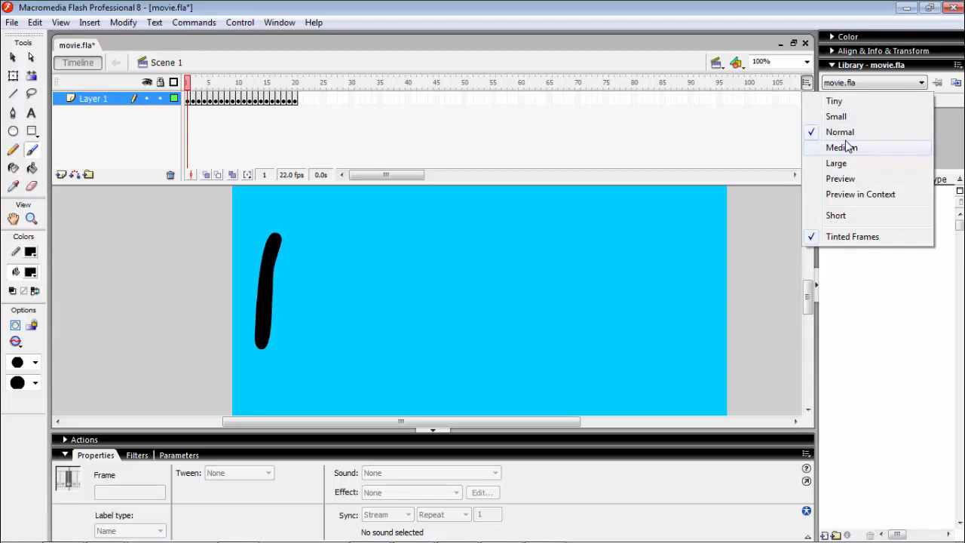
{"action": "left_click", "coordinate": [839, 179]}
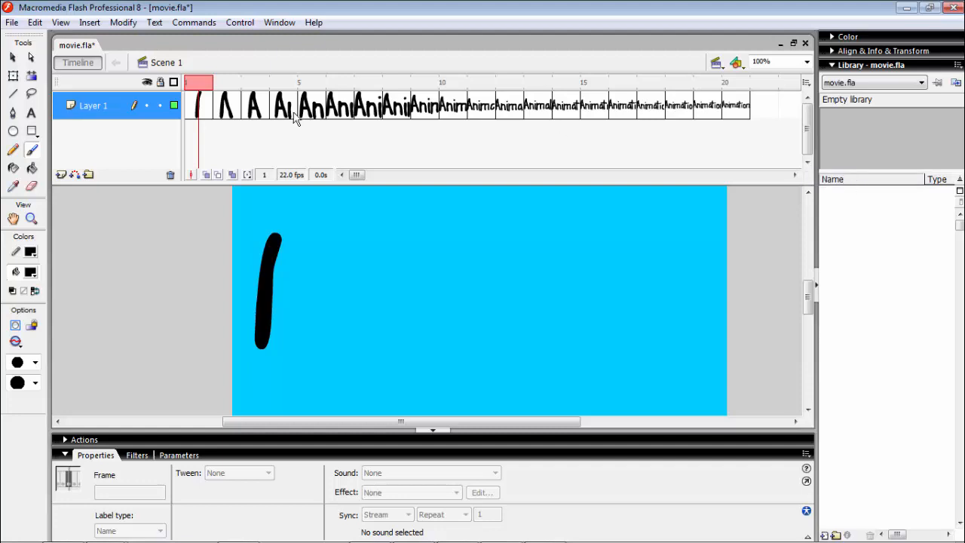
{"action": "mouse_move", "coordinate": [206, 84]}
{"action": "left_mouse_down"}
{"action": "mouse_move", "coordinate": [309, 85]}
{"action": "mouse_move", "coordinate": [190, 100]}
{"action": "mouse_move", "coordinate": [738, 98]}
{"action": "mouse_move", "coordinate": [509, 95]}
{"action": "left_mouse_up"}
{"action": "left_click_drag", "start_coordinate": [369, 83], "coordinate": [229, 92]}
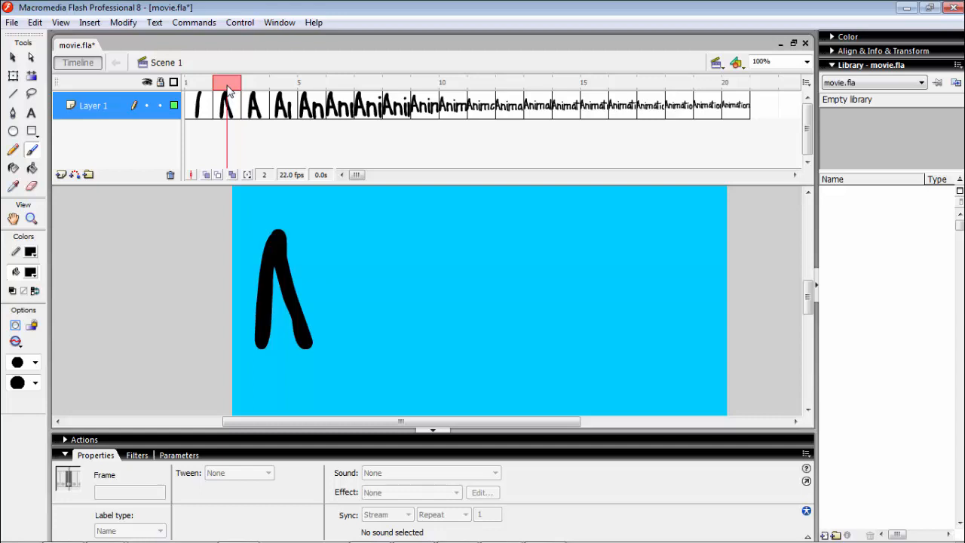
{"action": "left_click", "coordinate": [199, 83]}
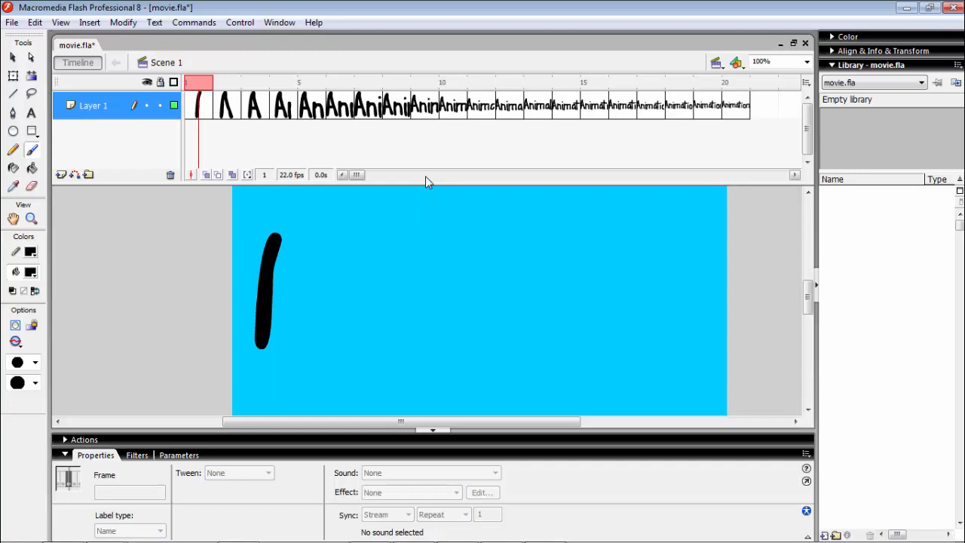
Play the 20-frame handwriting animation on the stage several times to check how the word writes itself.
{"action": "key", "text": "Return"}
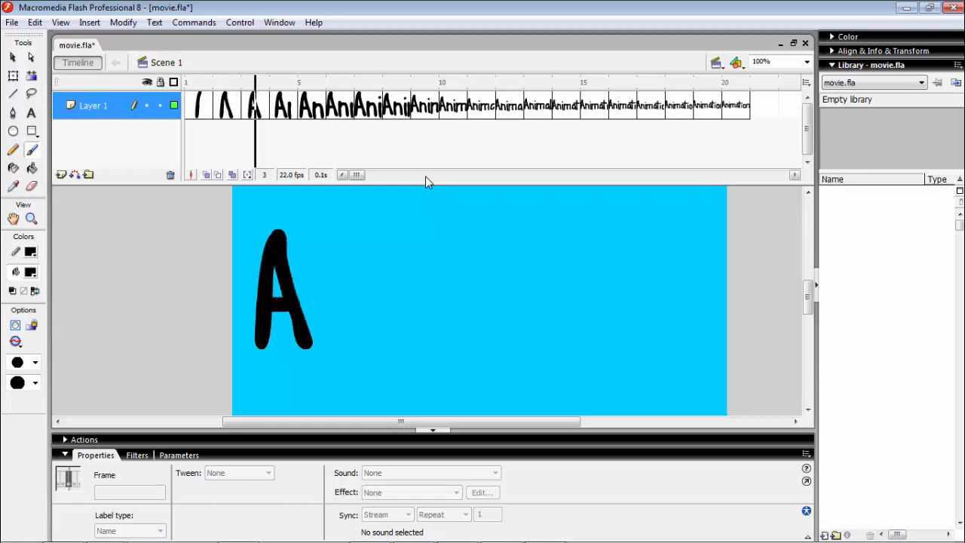
{"action": "key", "text": "Return"}
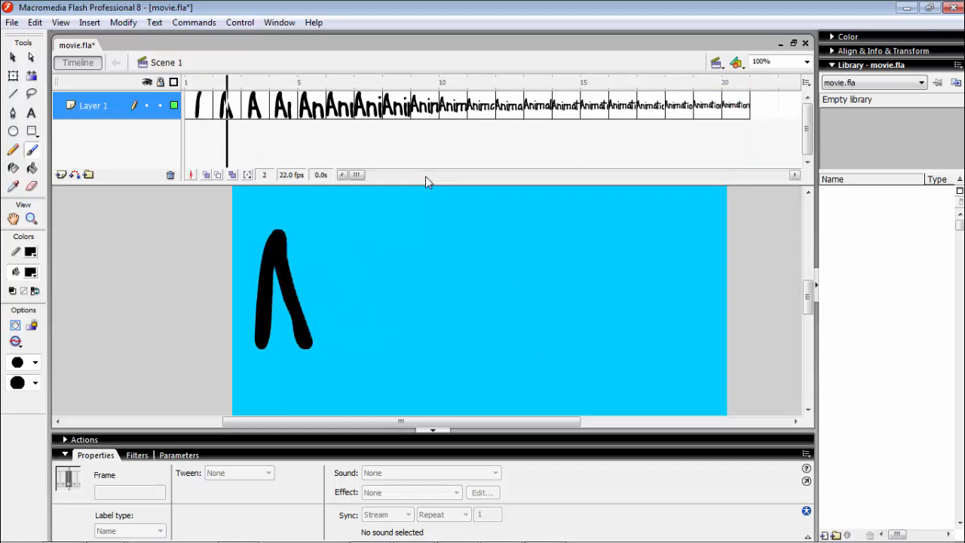
{"action": "key", "text": "Return"}
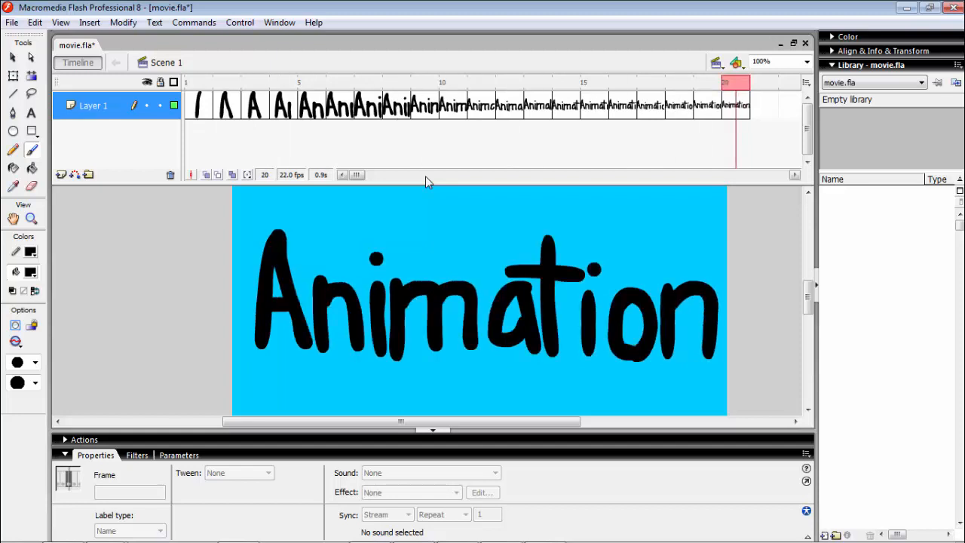
{"action": "key", "text": "Return"}
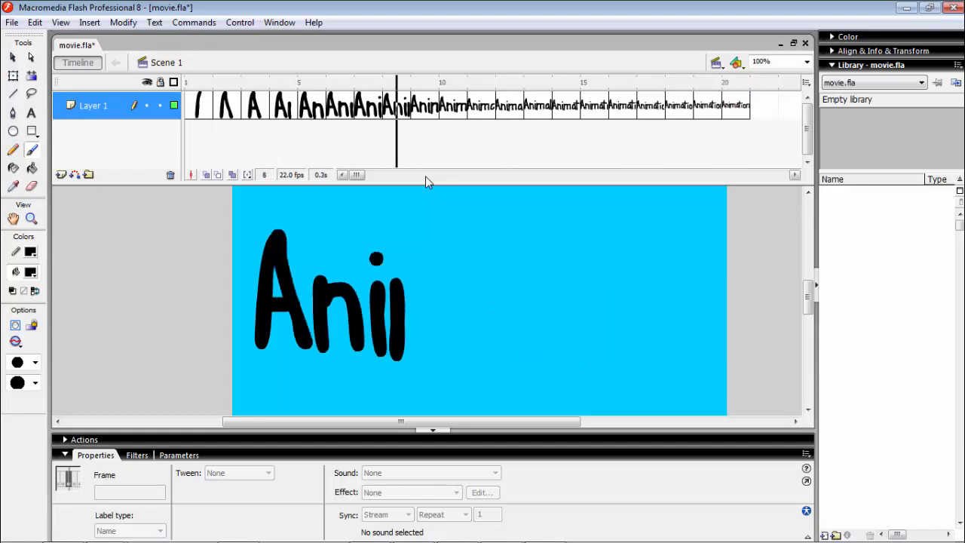
Play the handwriting animation on the stage, and test the movie in its own preview window before closing the preview.
{"action": "key", "text": "Return"}
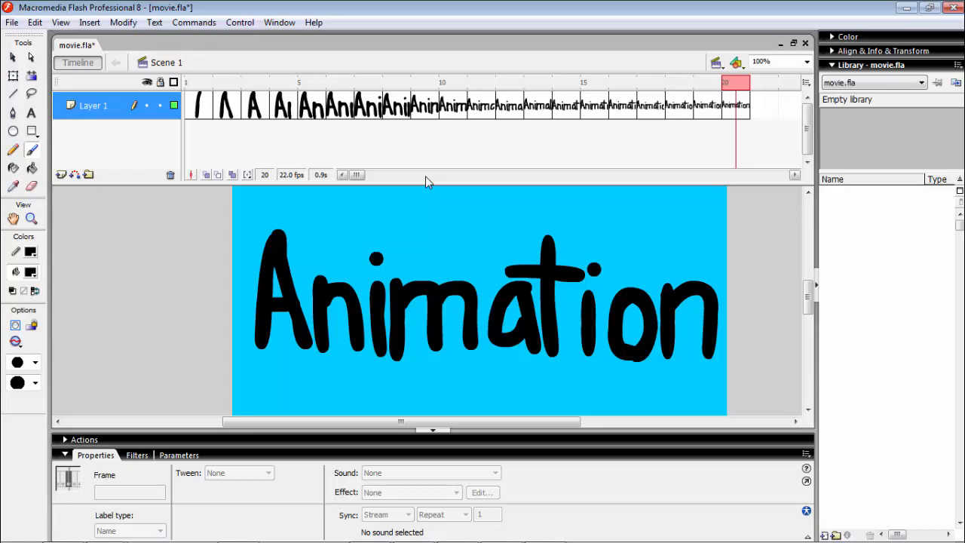
{"action": "key", "text": "ctrl+Return"}
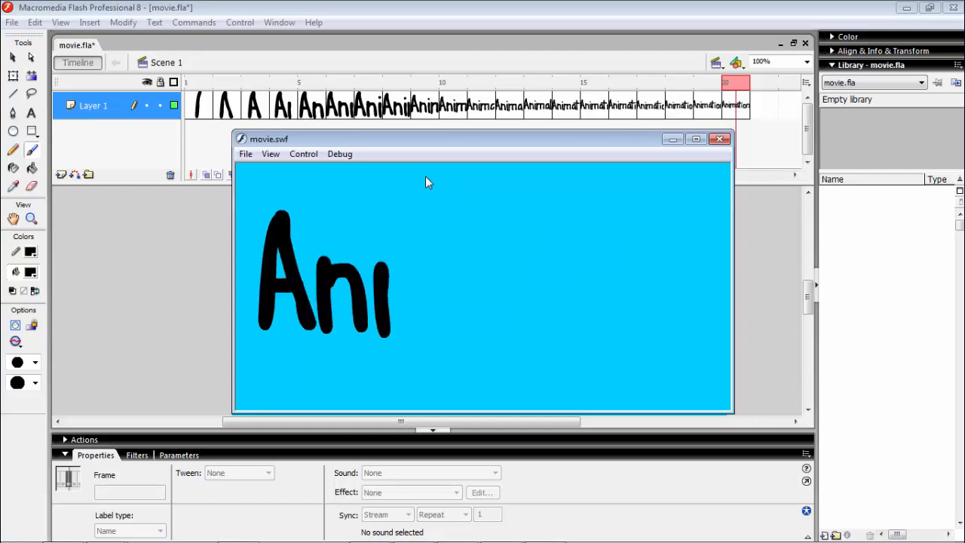
{"action": "left_click", "coordinate": [720, 140]}
{"action": "left_click", "coordinate": [13, 23]}
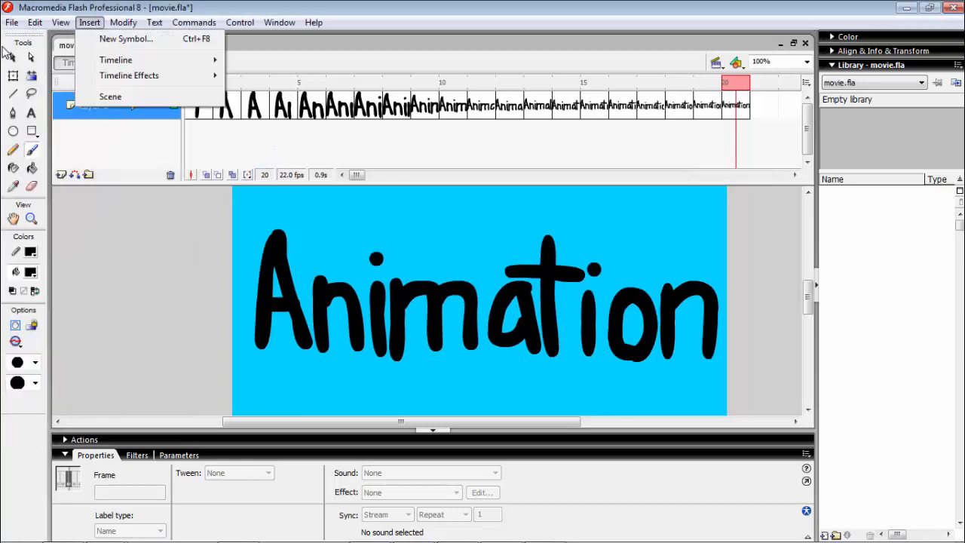
{"action": "mouse_move", "coordinate": [12, 22]}
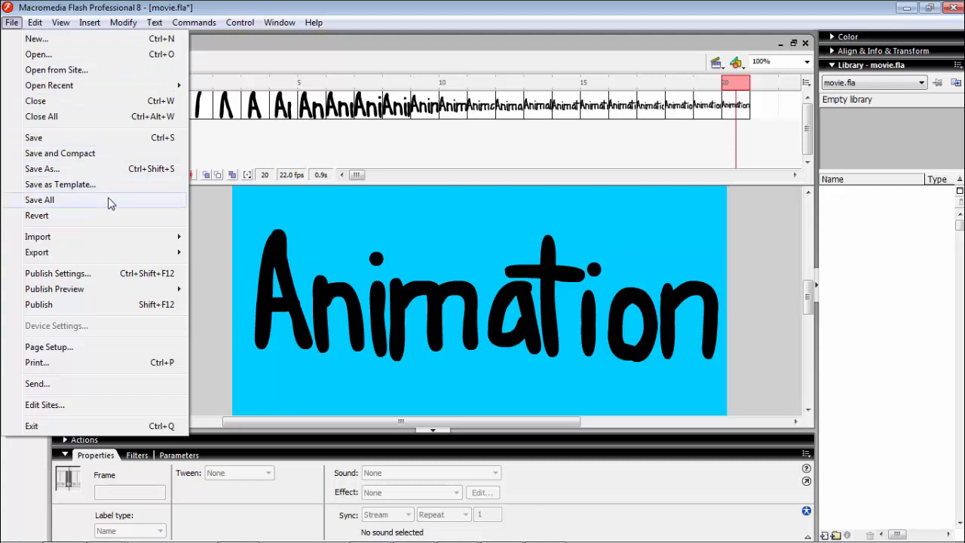
{"action": "left_click", "coordinate": [131, 170]}
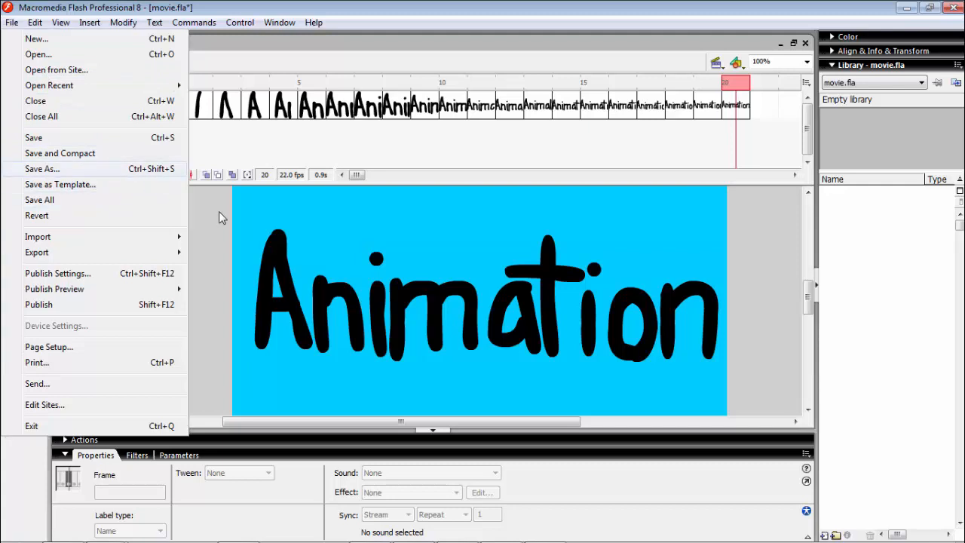
{"action": "left_click", "coordinate": [217, 357]}
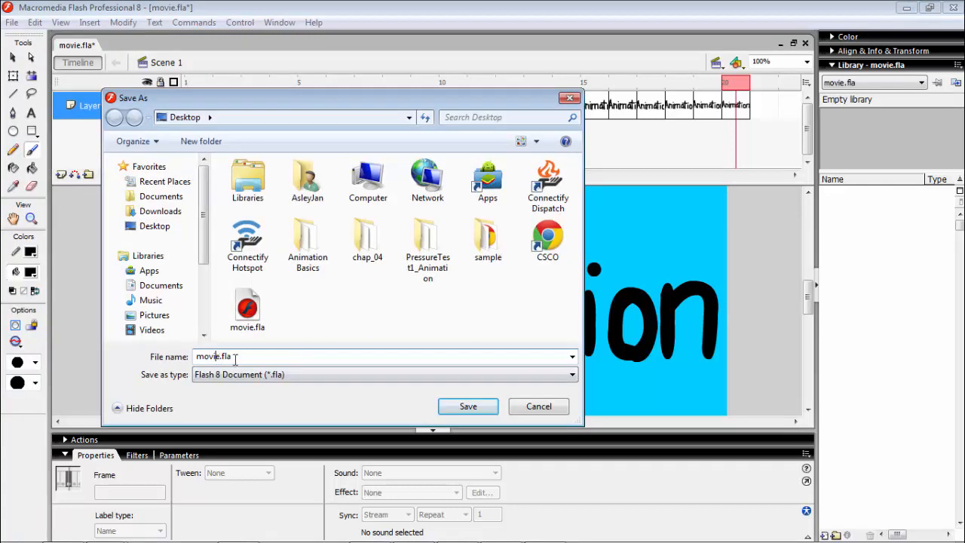
{"action": "left_click", "coordinate": [569, 97]}
Start a movie export, keeping Flash Movie (*.swf) as the file type and choosing Desktop as the destination.
{"action": "left_click", "coordinate": [12, 23]}
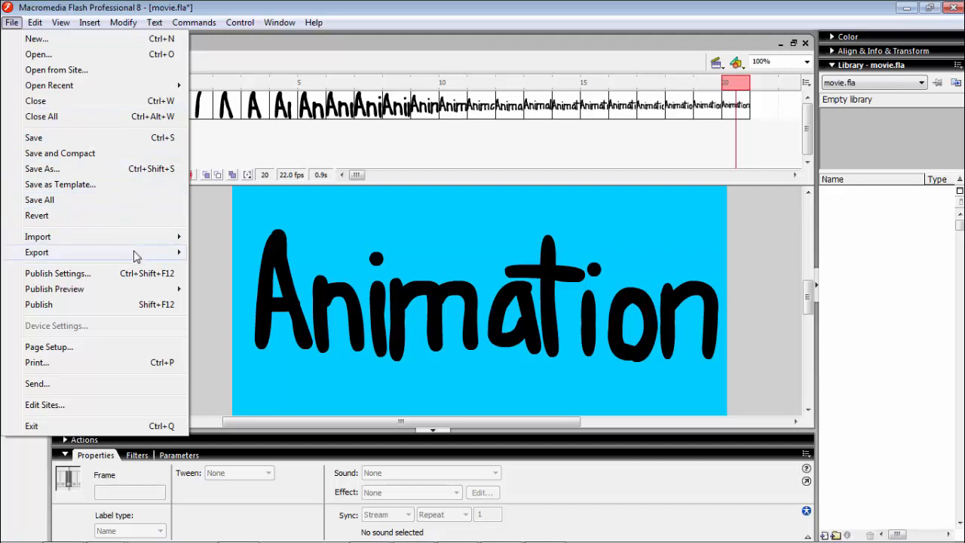
{"action": "mouse_move", "coordinate": [137, 260]}
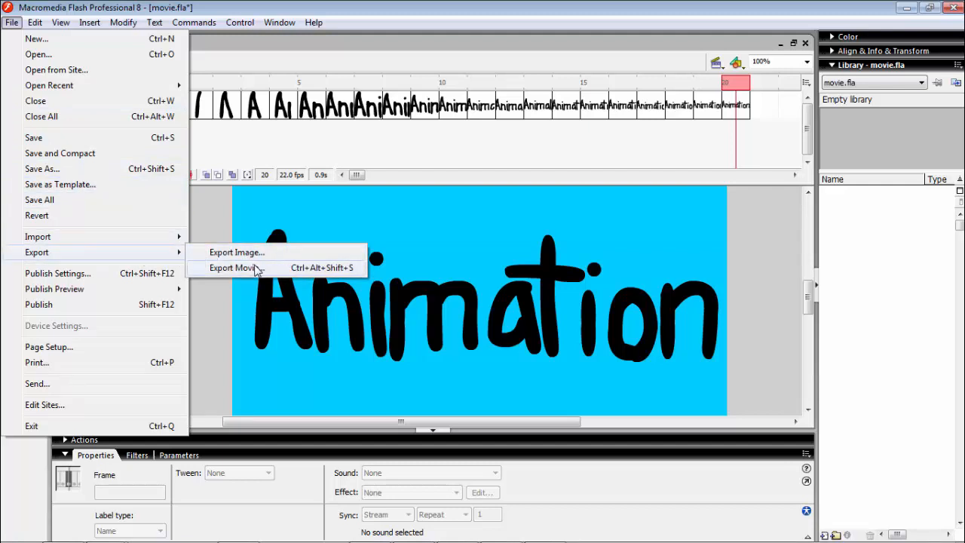
{"action": "left_click", "coordinate": [256, 269]}
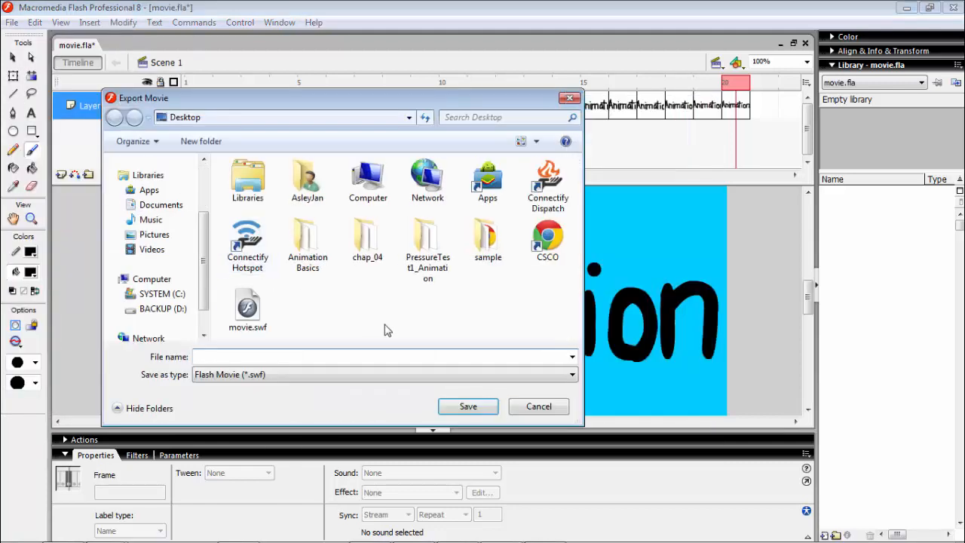
{"action": "left_click", "coordinate": [363, 374]}
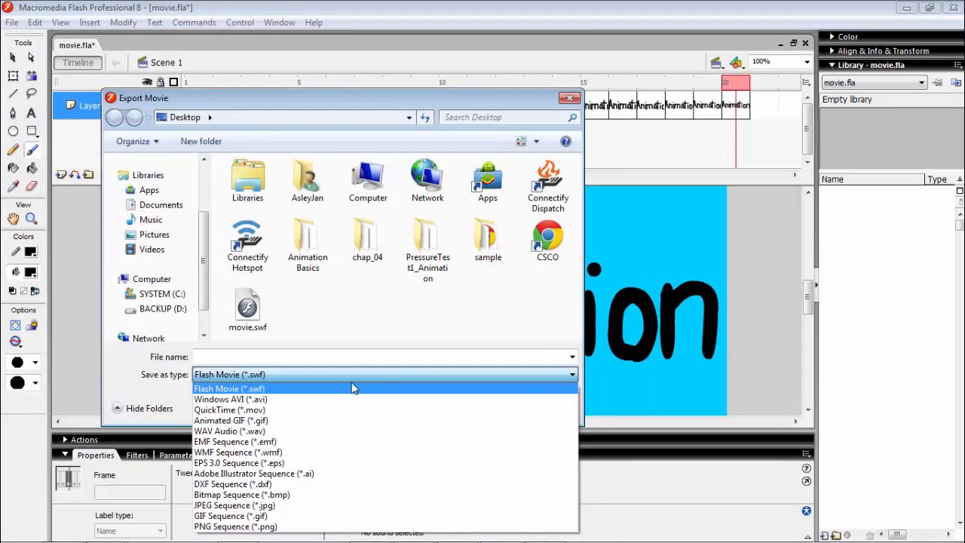
{"action": "left_click", "coordinate": [312, 377]}
{"action": "left_click_drag", "start_coordinate": [202, 289], "coordinate": [203, 233]}
{"action": "left_click", "coordinate": [162, 226]}
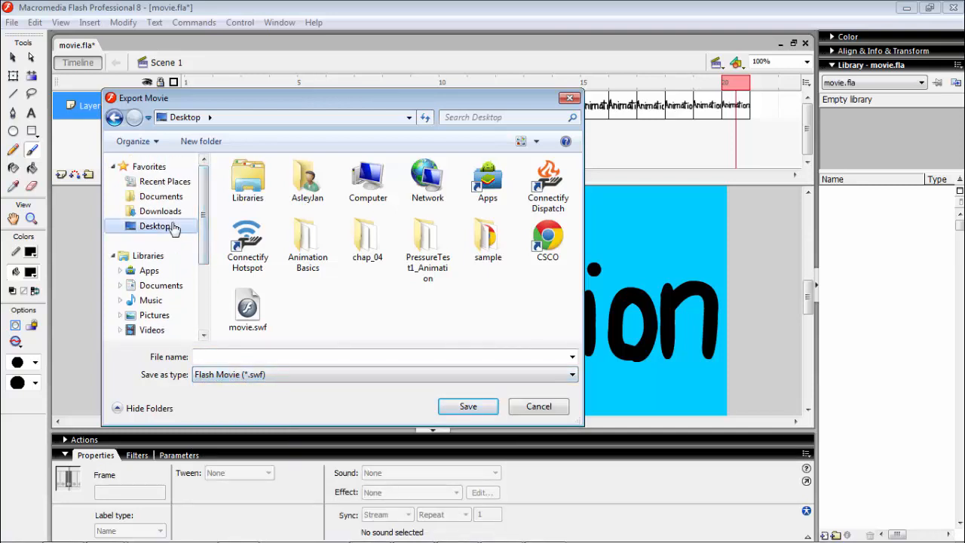
Name the export file MM_FrameAnim_ followed by the author's full name, and export it with the default Flash Player settings.
{"action": "left_click", "coordinate": [226, 358]}
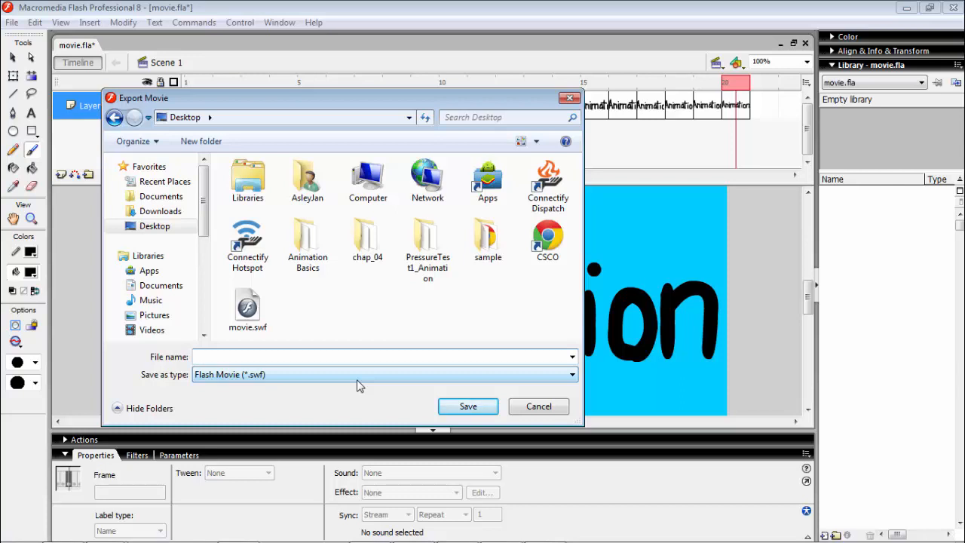
{"action": "type", "text": "MM"}
{"action": "type", "text": "_FrameAnim_GuratAsley"}
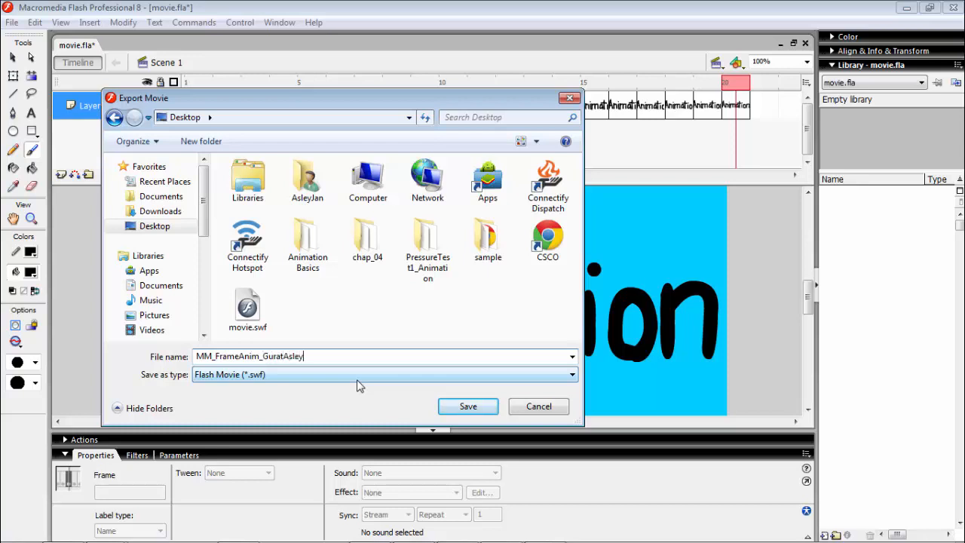
{"action": "left_click", "coordinate": [478, 410]}
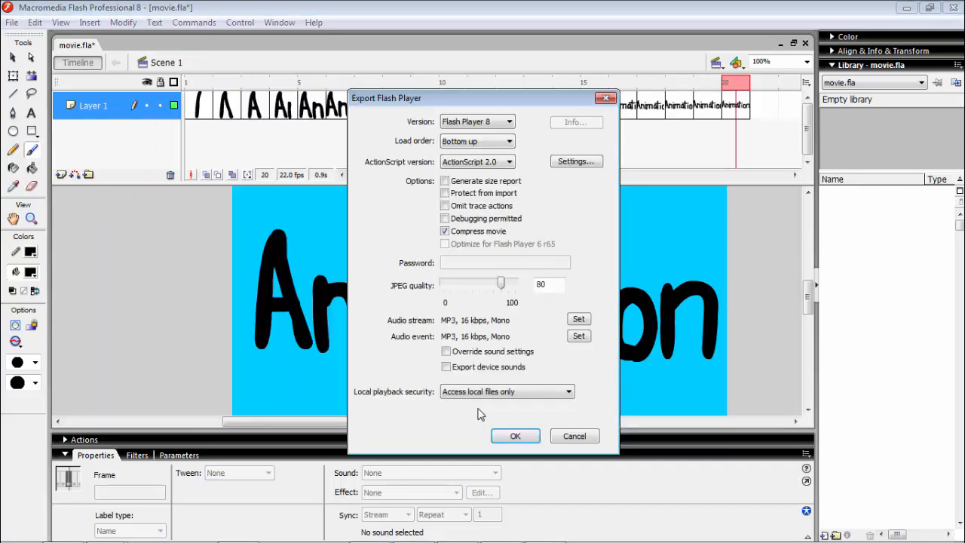
{"action": "left_click", "coordinate": [515, 436]}
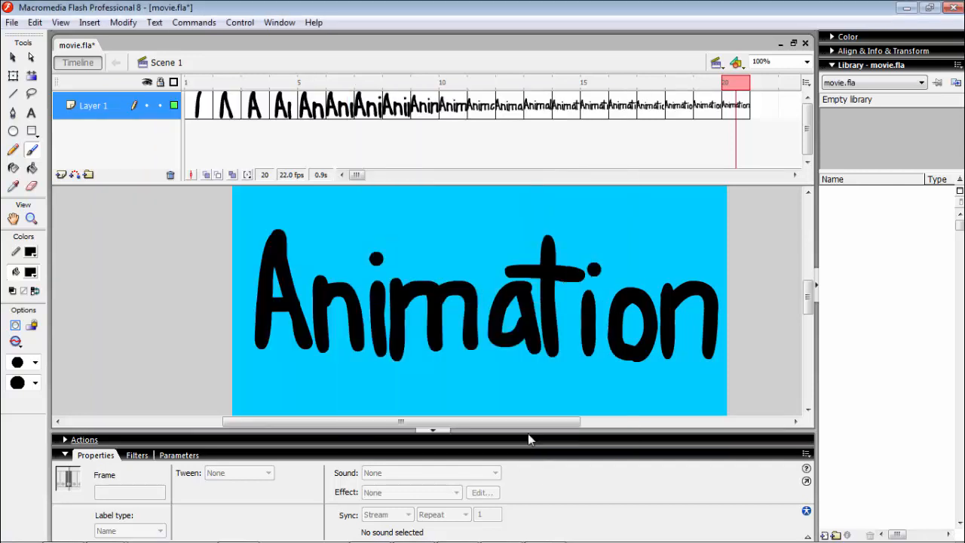
Switch to the desktop, play the exported MM_FrameAnim SWF file in Flash Player, and close the player.
{"action": "left_click", "coordinate": [906, 8]}
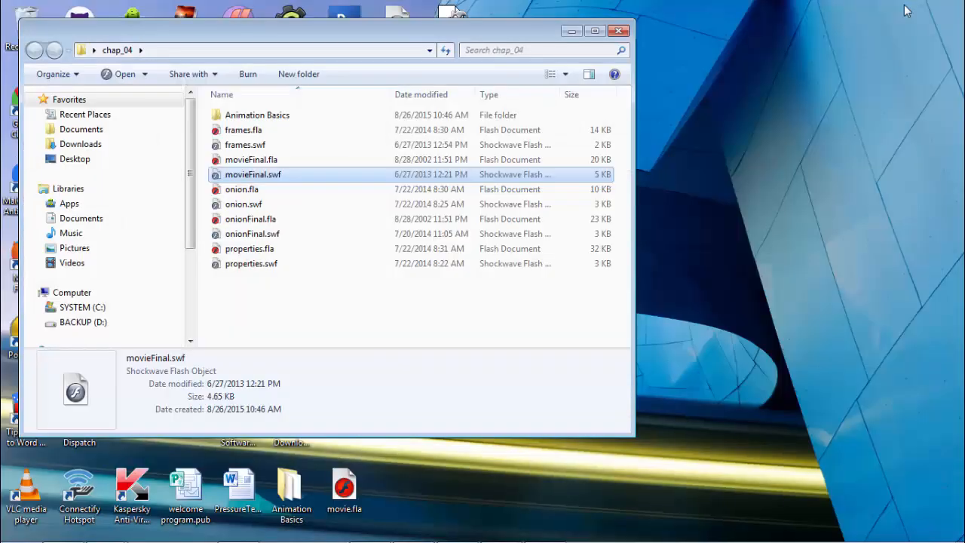
{"action": "left_click", "coordinate": [572, 32]}
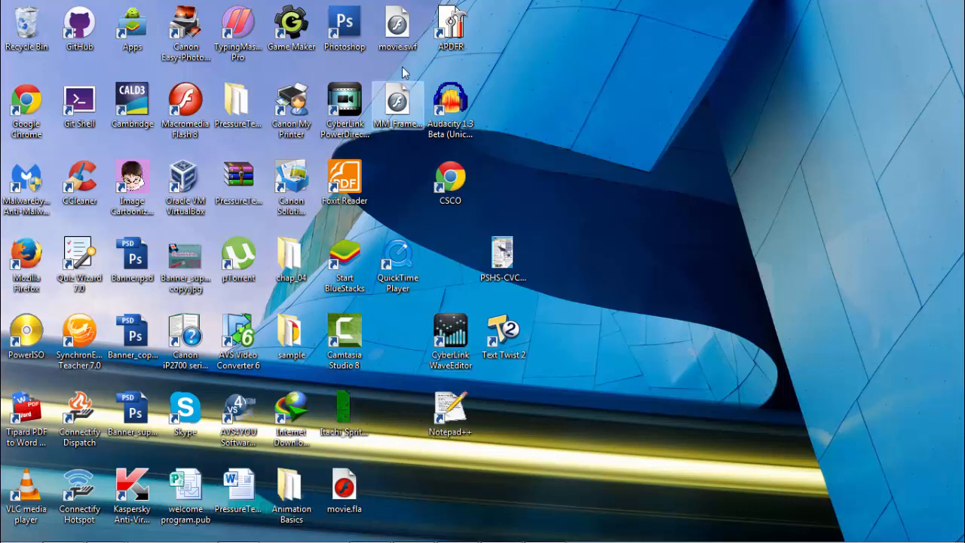
{"action": "left_click", "coordinate": [398, 93]}
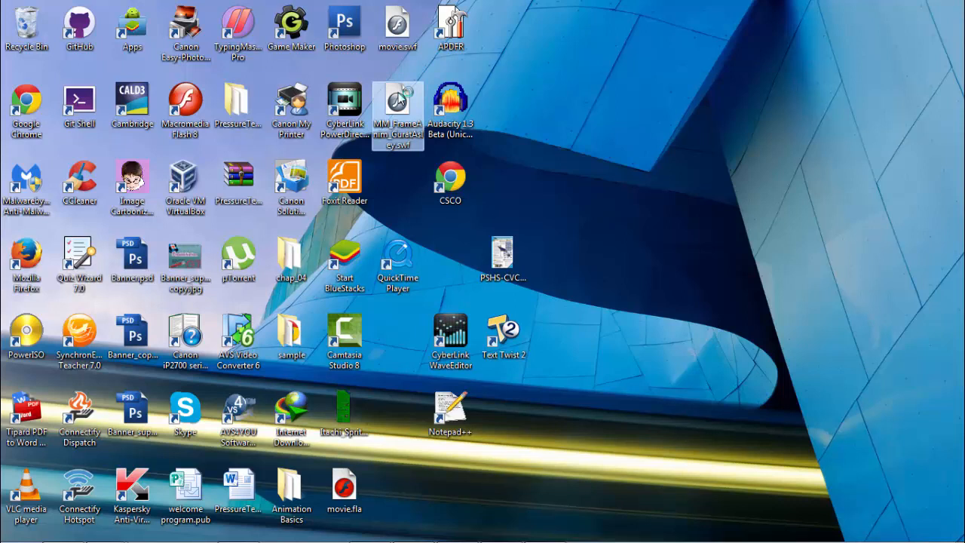
{"action": "double_click", "coordinate": [398, 93]}
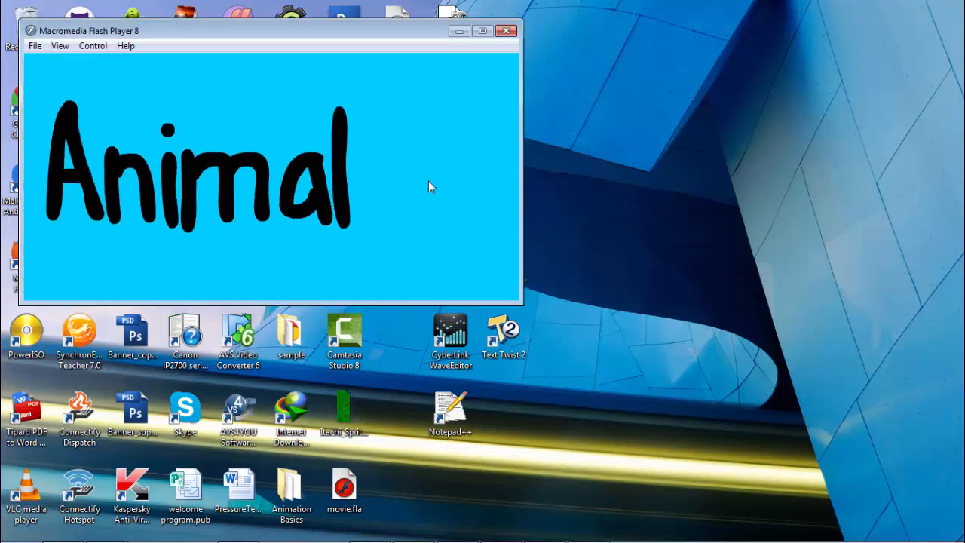
{"action": "left_click", "coordinate": [507, 31]}
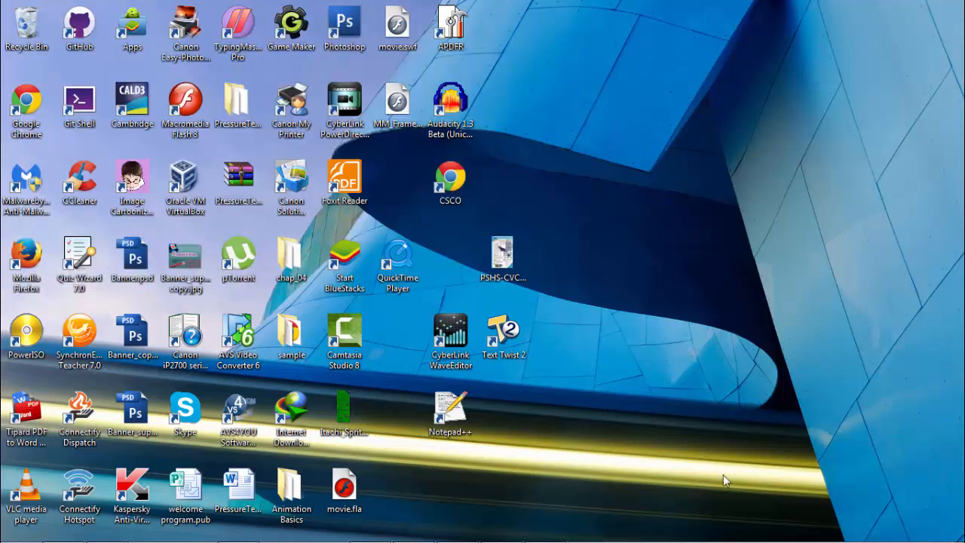
{"action": "left_click", "coordinate": [859, 530]}
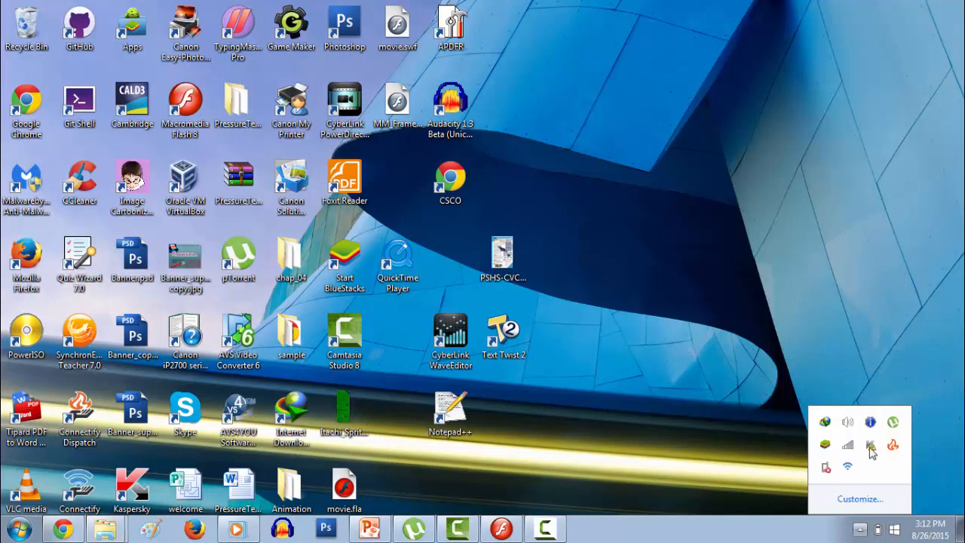